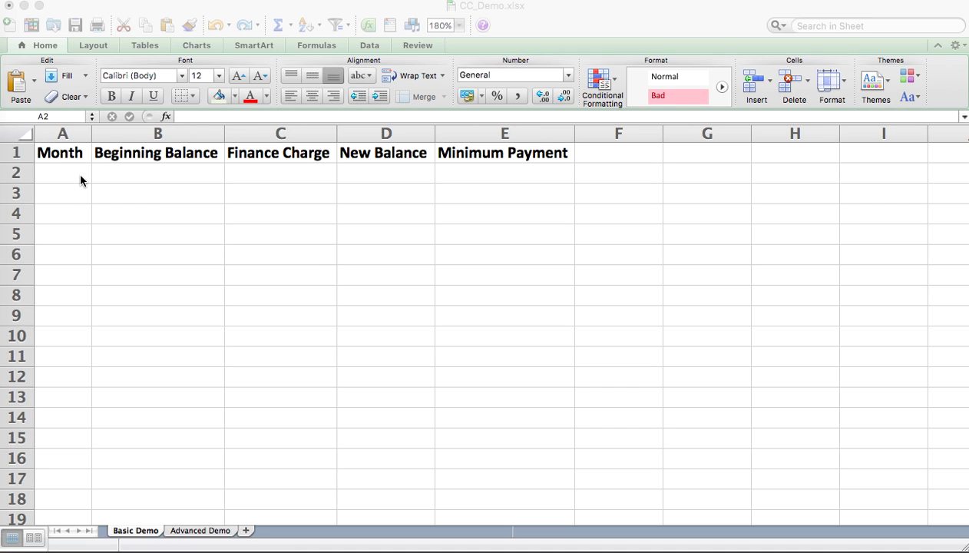
# Number the Month column from 1 to 120 in A2:A121 by entering 1 and 2 and extending the series.
pyautogui.click(72, 176)
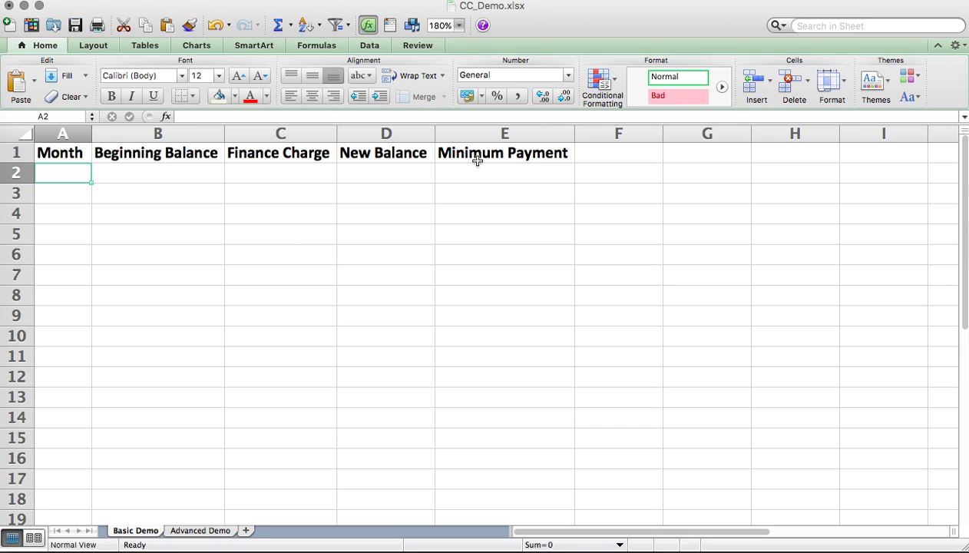
pyautogui.write('1')
pyautogui.press('Return')
pyautogui.write('2')
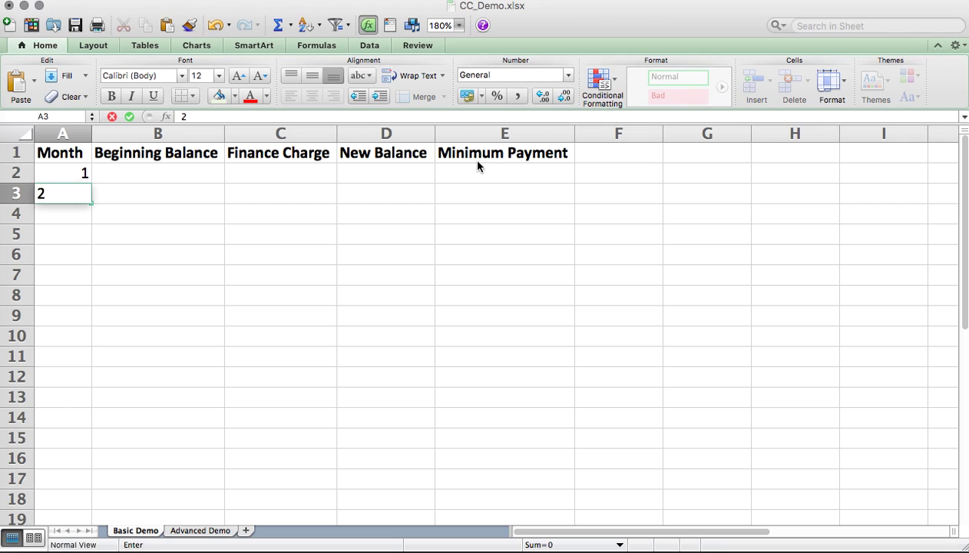
pyautogui.press('Return')
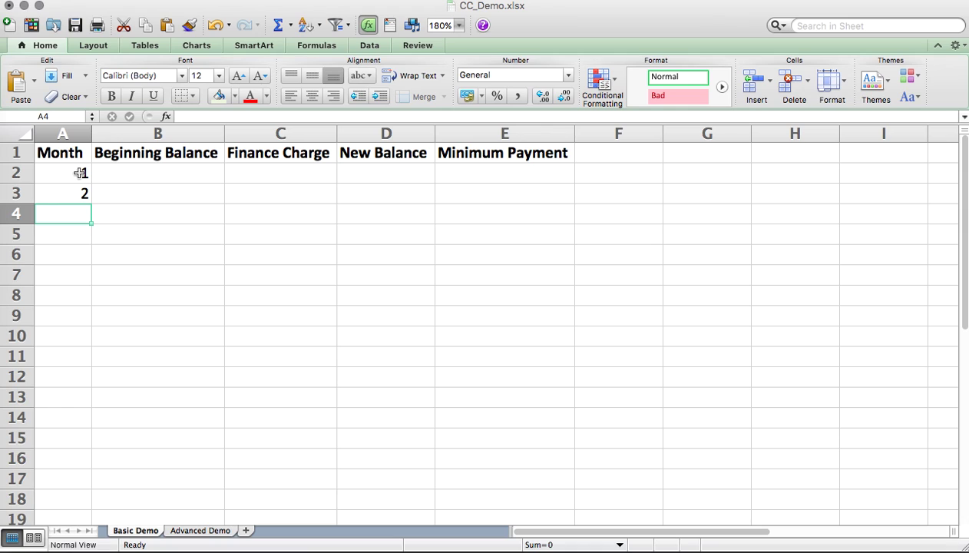
pyautogui.moveTo(79, 173); pyautogui.dragTo(80, 190)
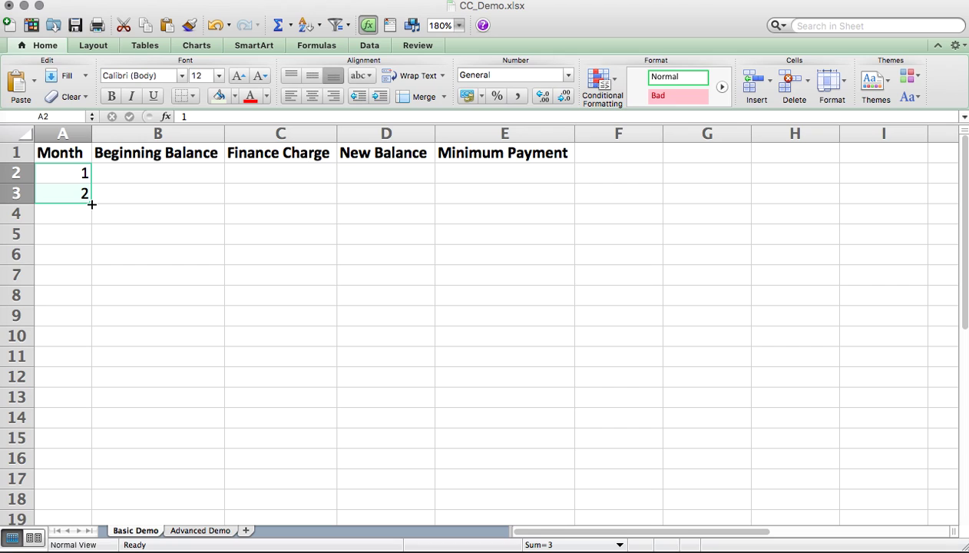
pyautogui.moveTo(91, 204); pyautogui.dragTo(72, 395)
pyautogui.click(135, 379)
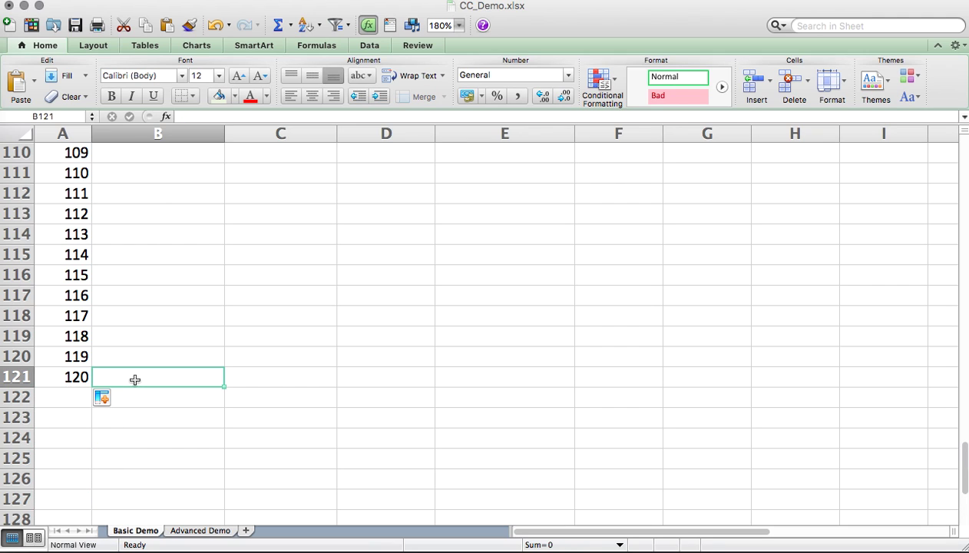
pyautogui.scroll(20, 134, 379)
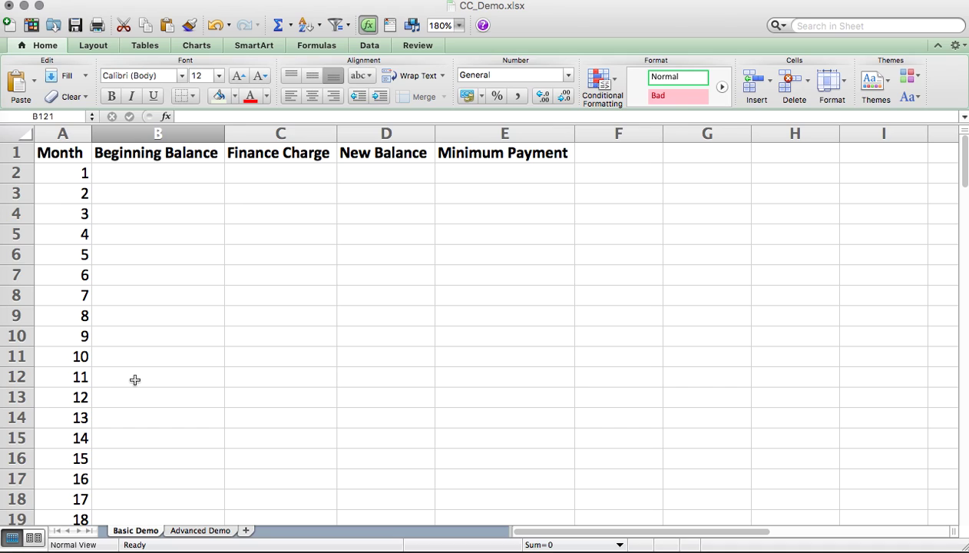
# Enter 1000 as the beginning balance for month 1 in B2.
pyautogui.click(149, 175)
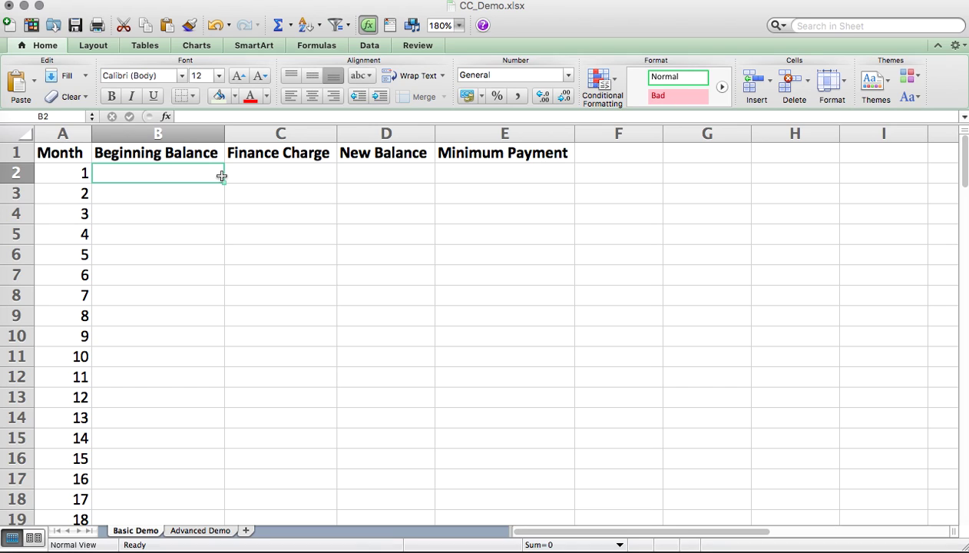
pyautogui.write('1000')
pyautogui.press('Return')
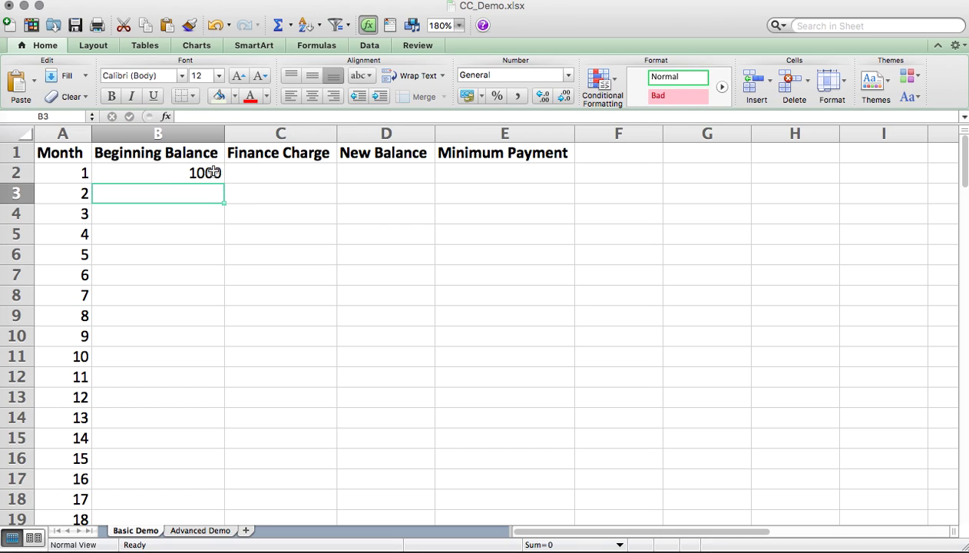
pyautogui.click(214, 173)
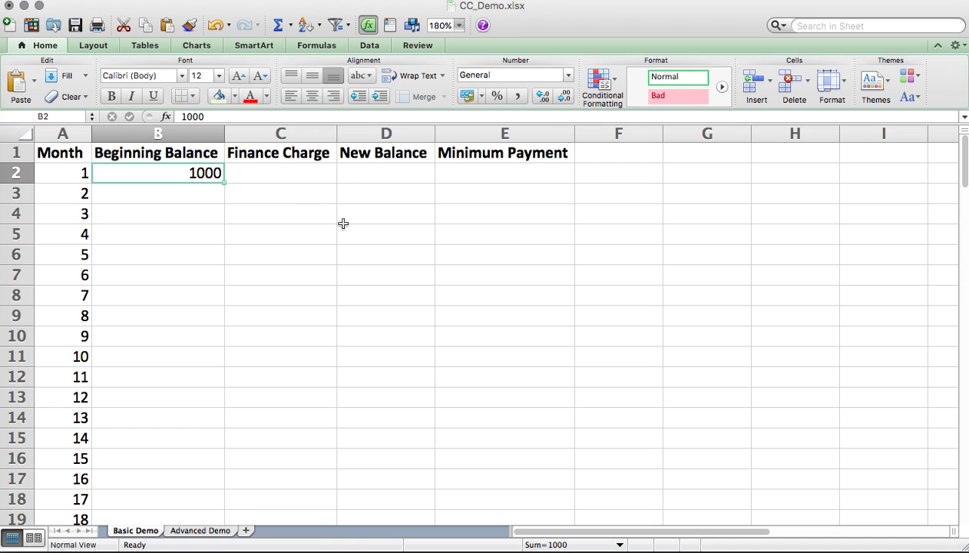
# Format columns B through E with the $ English (United States) accounting format.
pyautogui.click(197, 135)
pyautogui.moveTo(198, 135); pyautogui.dragTo(460, 143)
pyautogui.press('super+b')
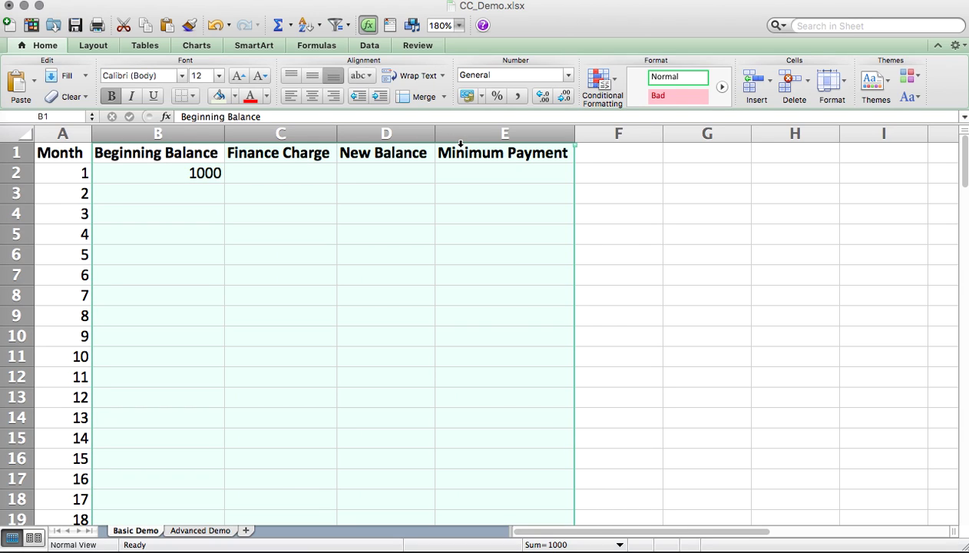
pyautogui.click(482, 98)
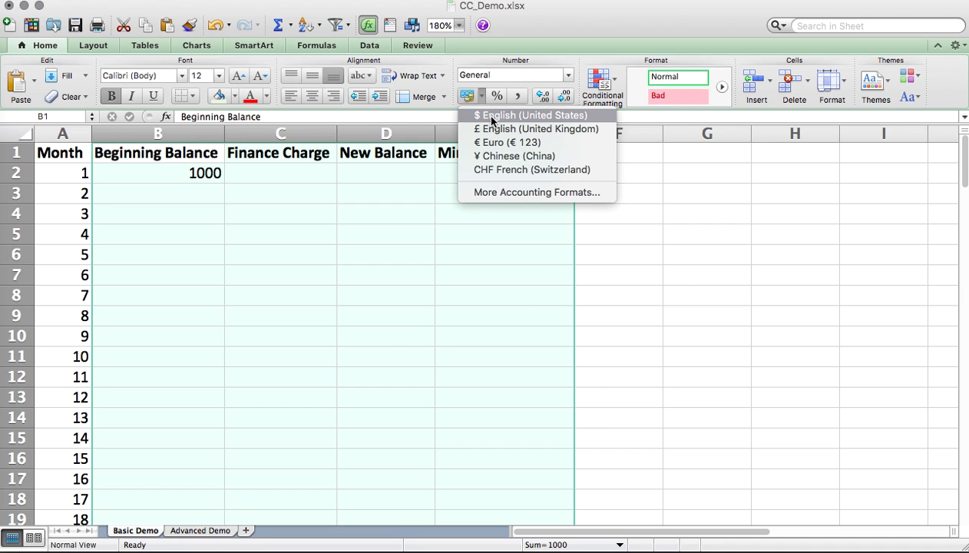
pyautogui.click(484, 115)
pyautogui.click(176, 198)
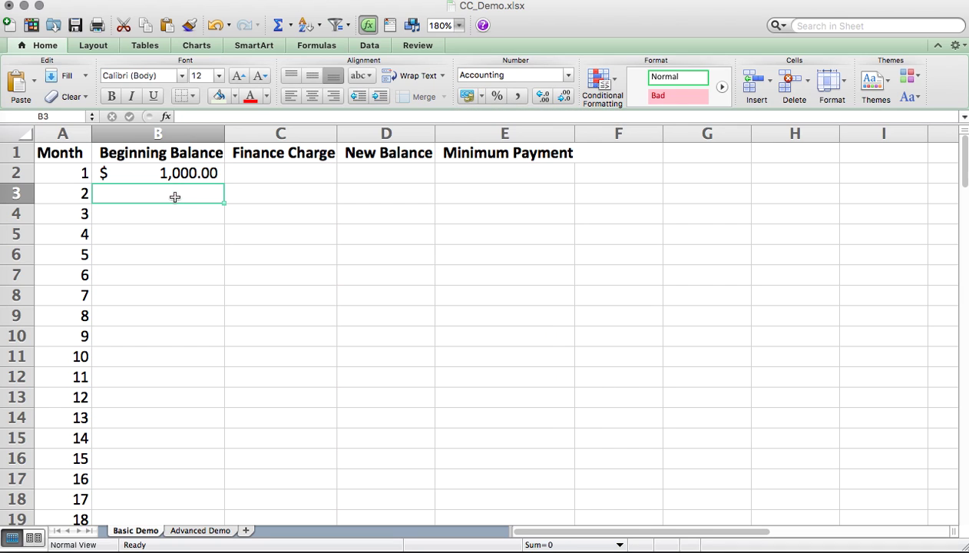
pyautogui.click(175, 178)
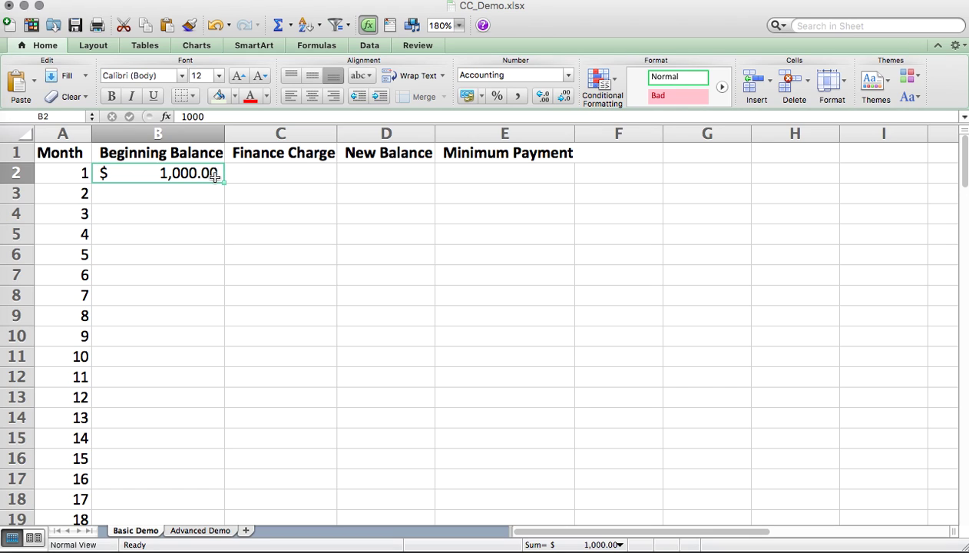
pyautogui.click(267, 179)
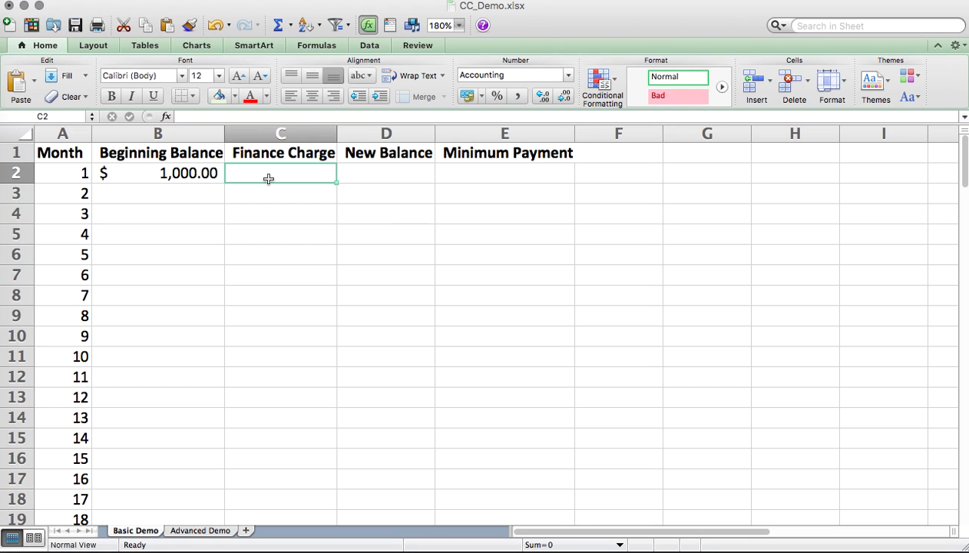
# Add the assumption notes "Beg Bal $1000", "APR of 17.99%" and "Min Pay of 3%" in cells G2 to G4.
pyautogui.click(705, 177)
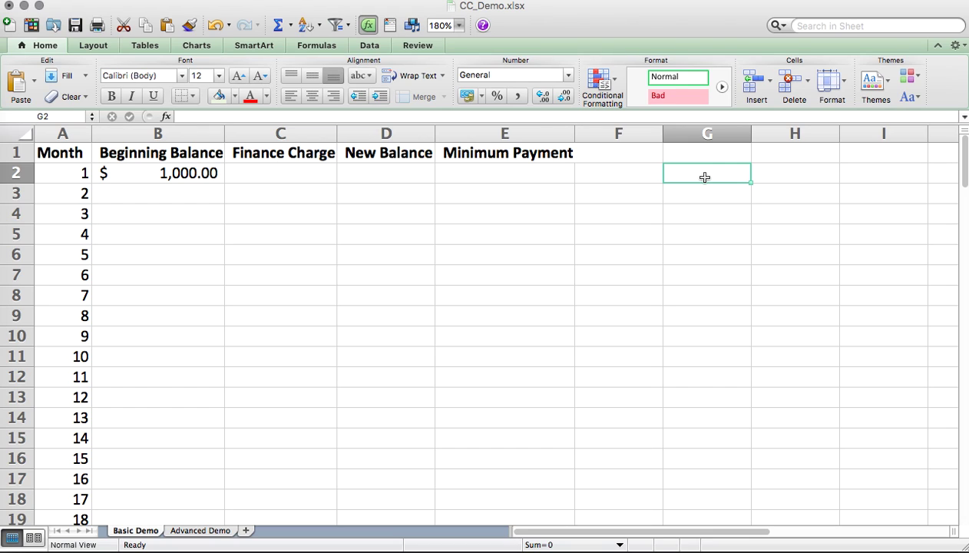
pyautogui.write('Beg Bal')
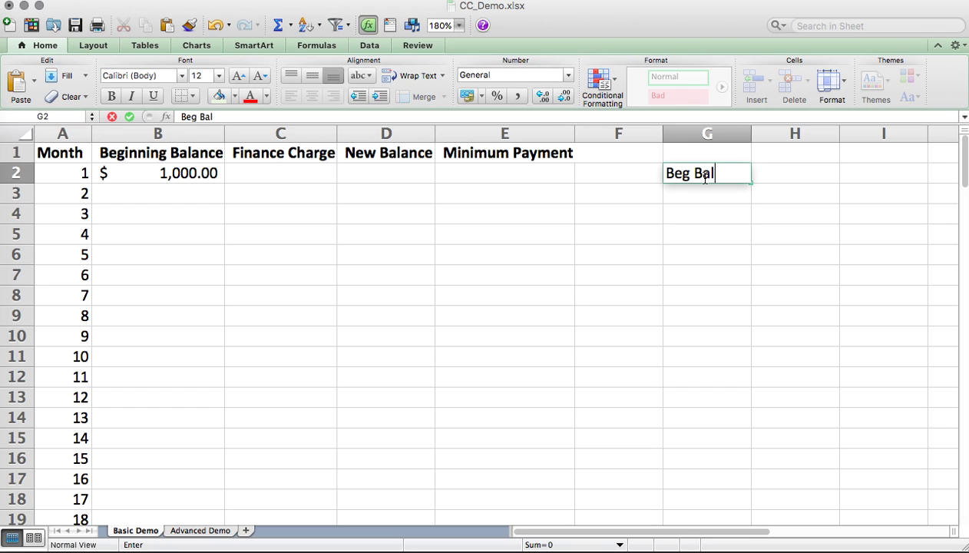
pyautogui.write(' $1000')
pyautogui.press('Return')
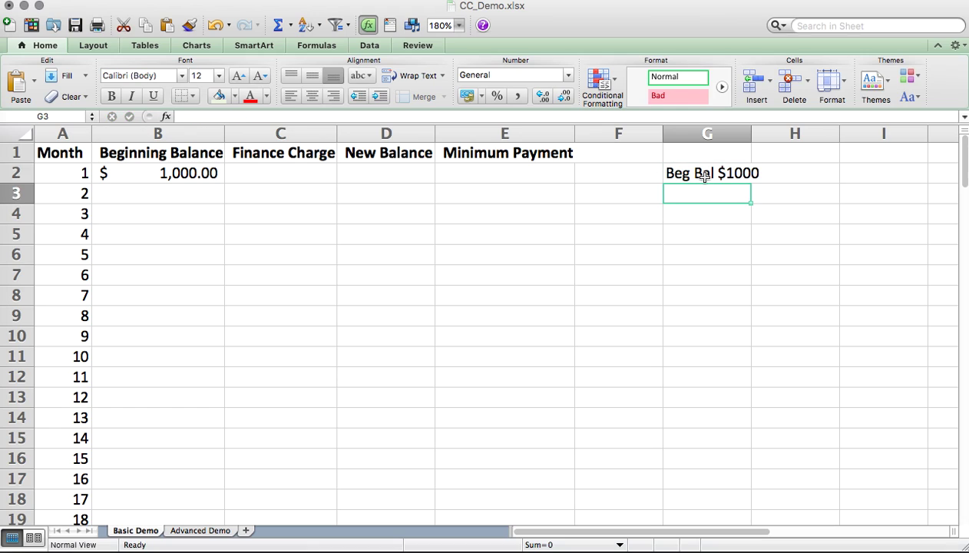
pyautogui.write('APR of')
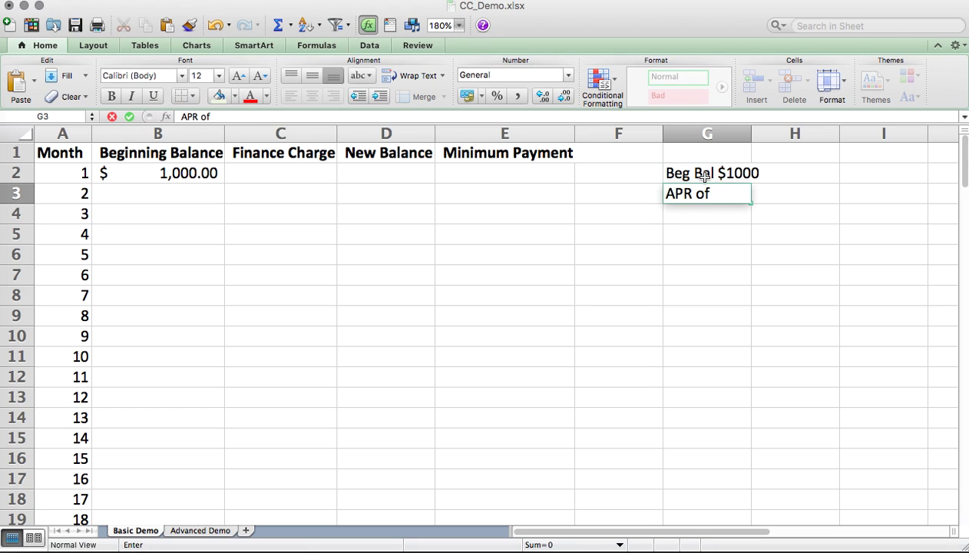
pyautogui.write(' 17.99%')
pyautogui.press('Return')
pyautogui.write('Min')
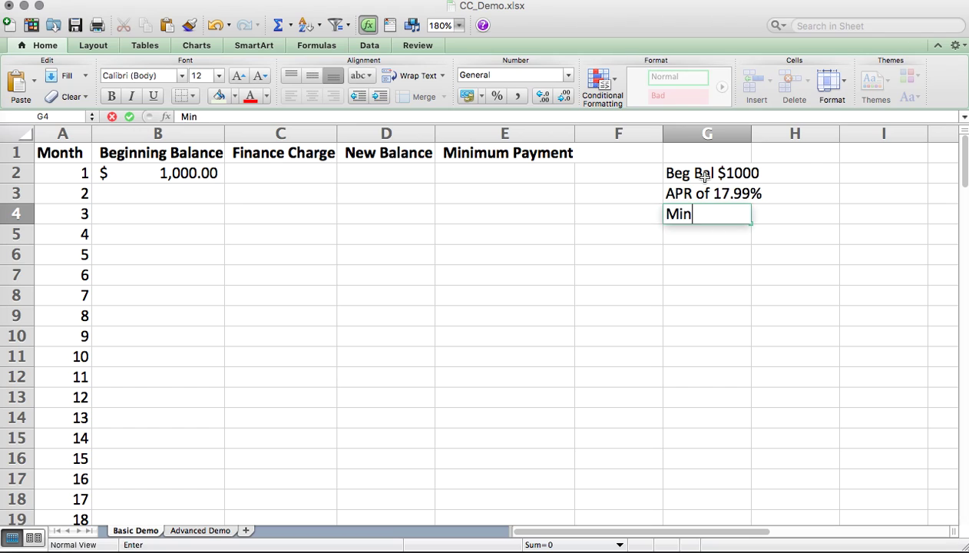
pyautogui.write(' Pay of')
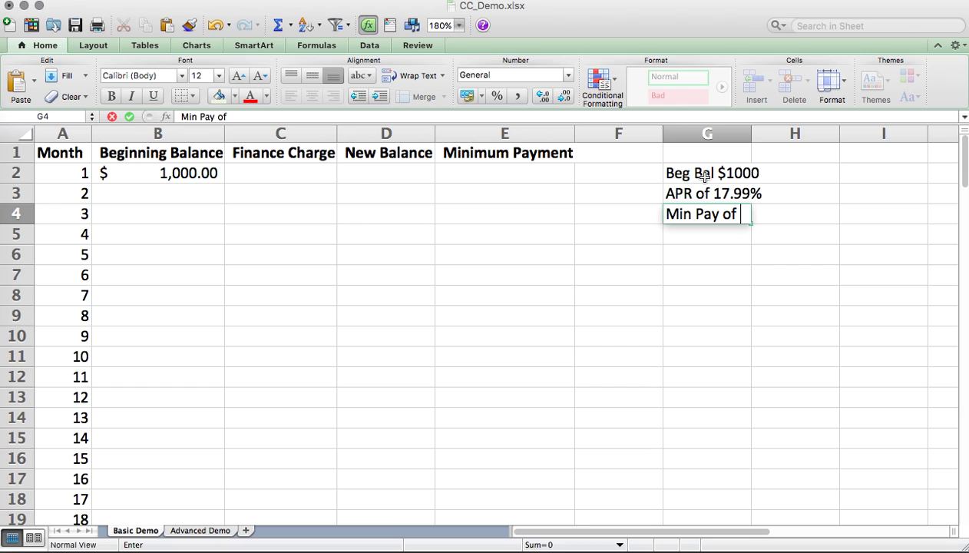
pyautogui.write(' 3%')
pyautogui.press('Return')
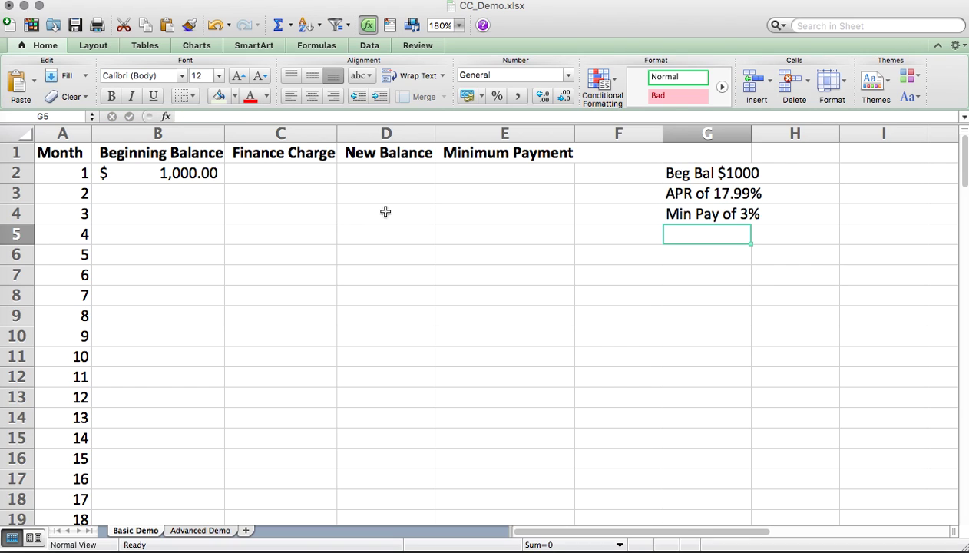
# Calculate the first month's finance charge in C2 with the formula =B2*.1799/12.
pyautogui.click(259, 170)
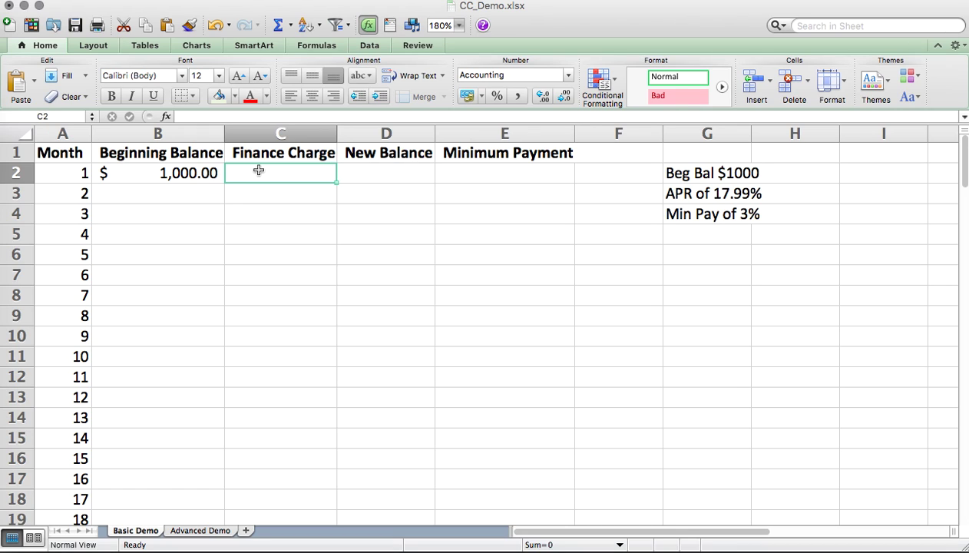
pyautogui.write('=')
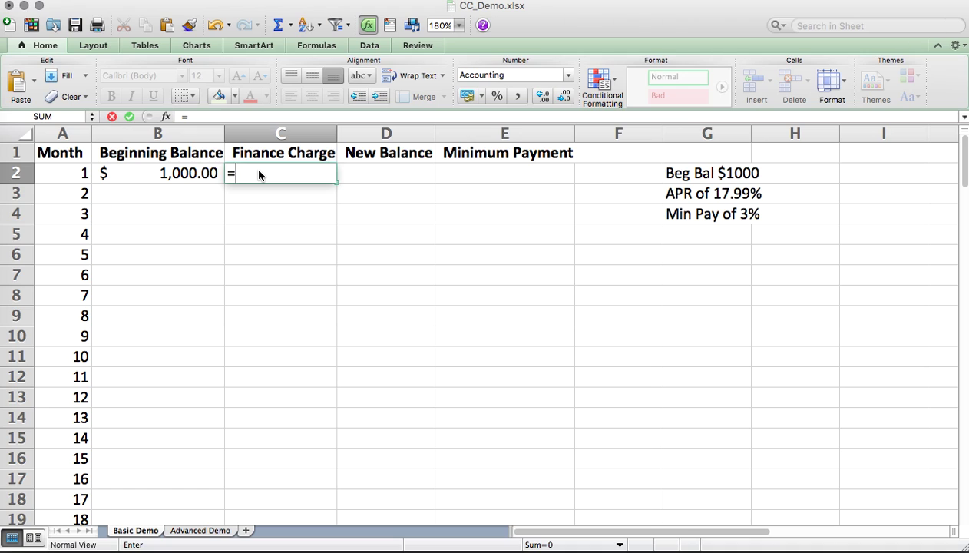
pyautogui.click(188, 177)
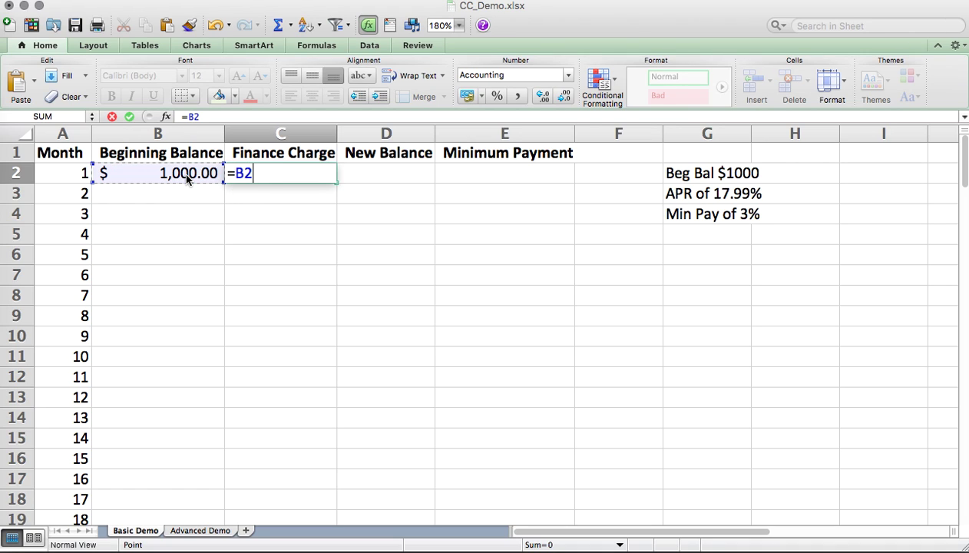
pyautogui.write('*')
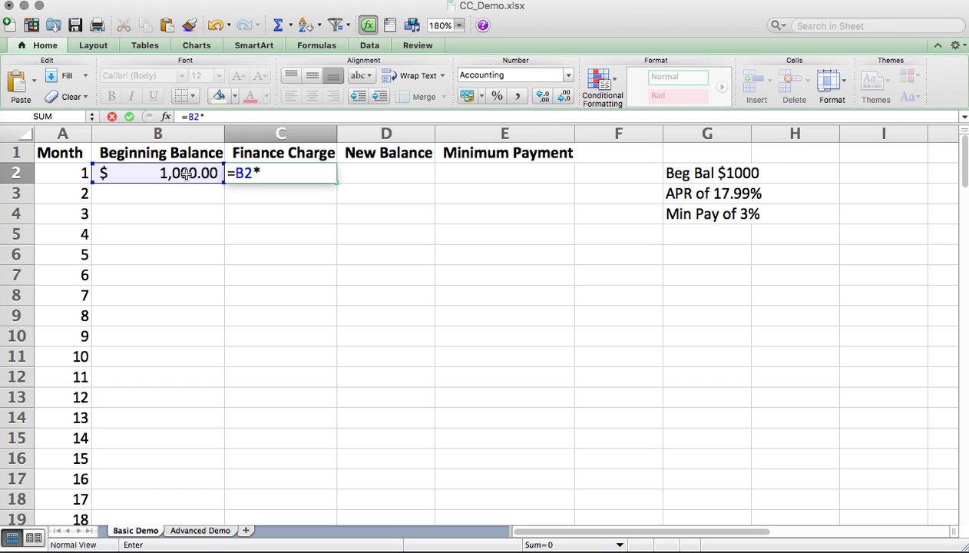
pyautogui.write('.1799')
pyautogui.write('/12')
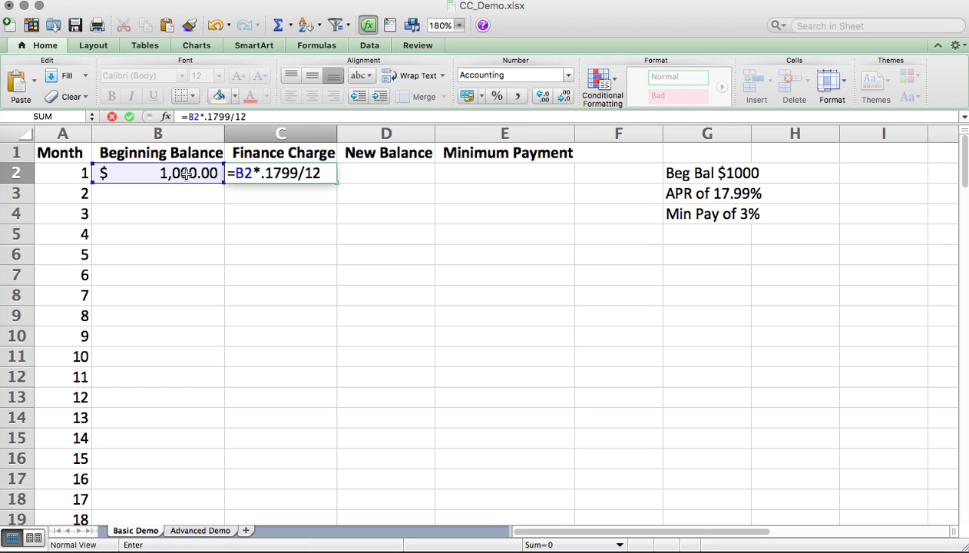
pyautogui.press('Return')
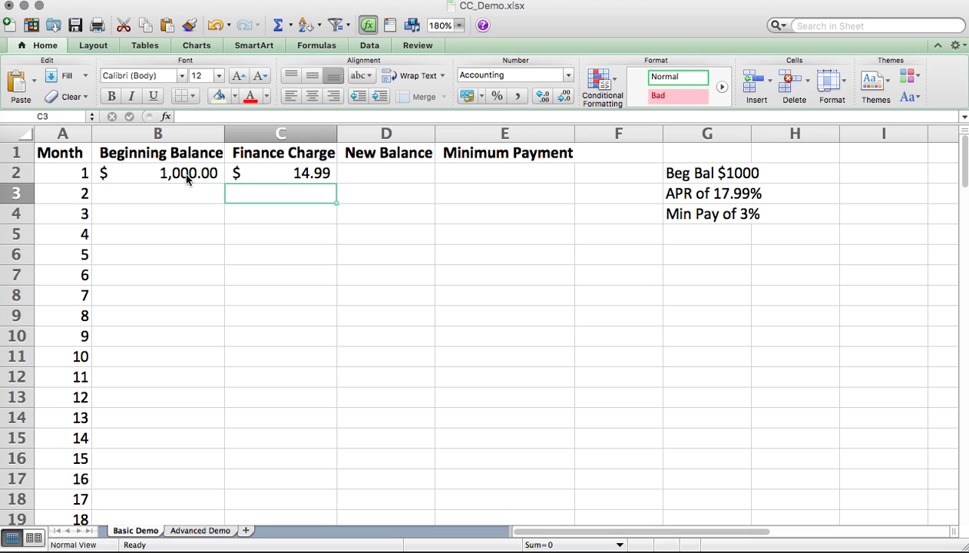
pyautogui.click(270, 173)
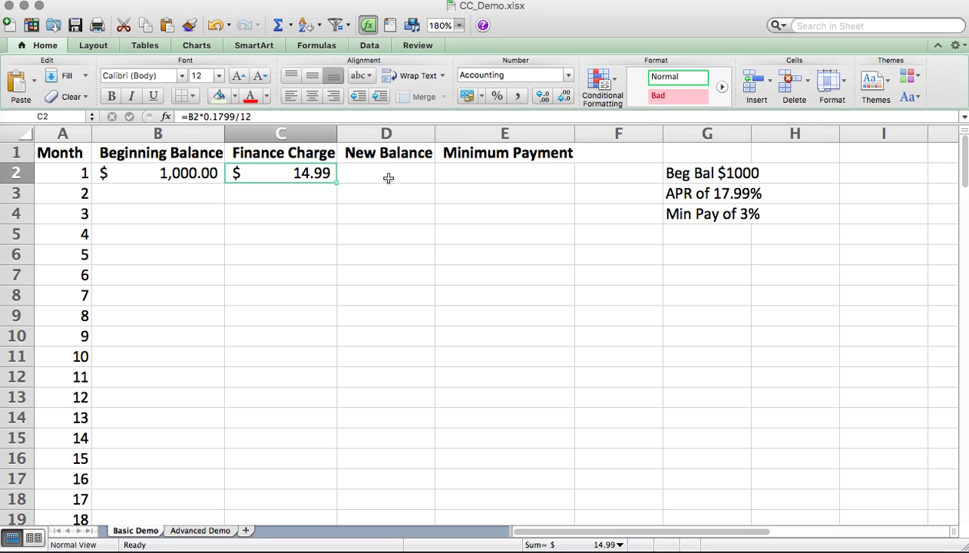
pyautogui.click(223, 116)
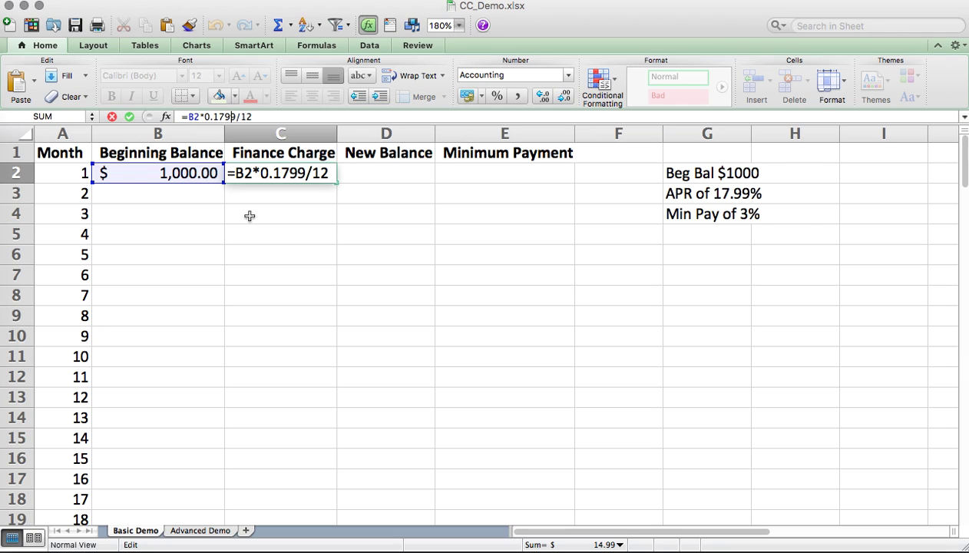
pyautogui.press('Return')
# Calculate the first month's new balance in D2 with the formula =B2+C2.
pyautogui.press('Up')
pyautogui.press('Right')
pyautogui.write('=')
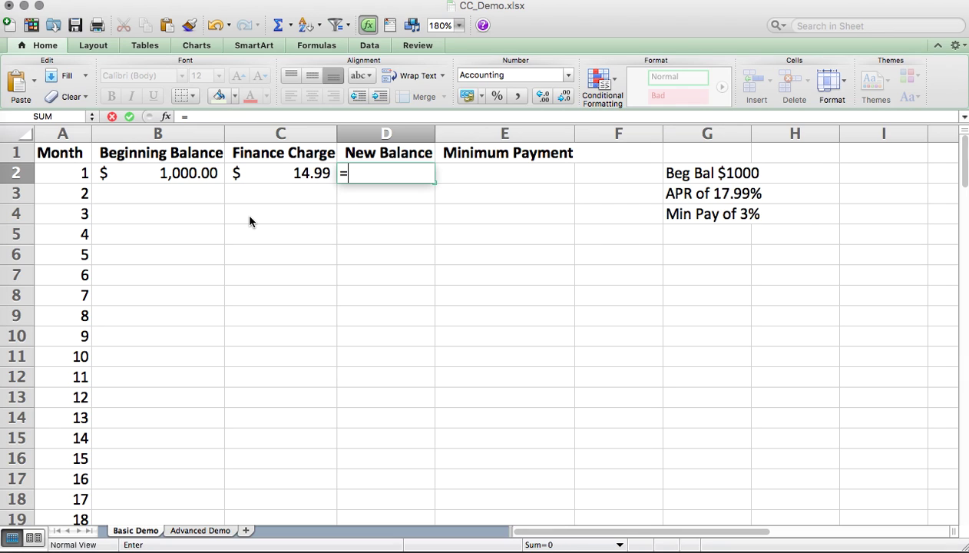
pyautogui.click(198, 173)
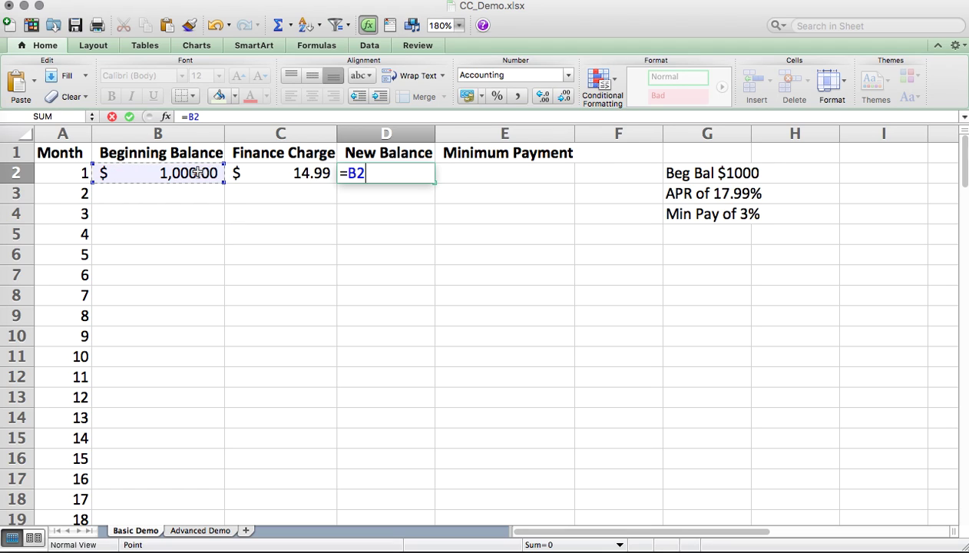
pyautogui.write('+')
pyautogui.click(280, 172)
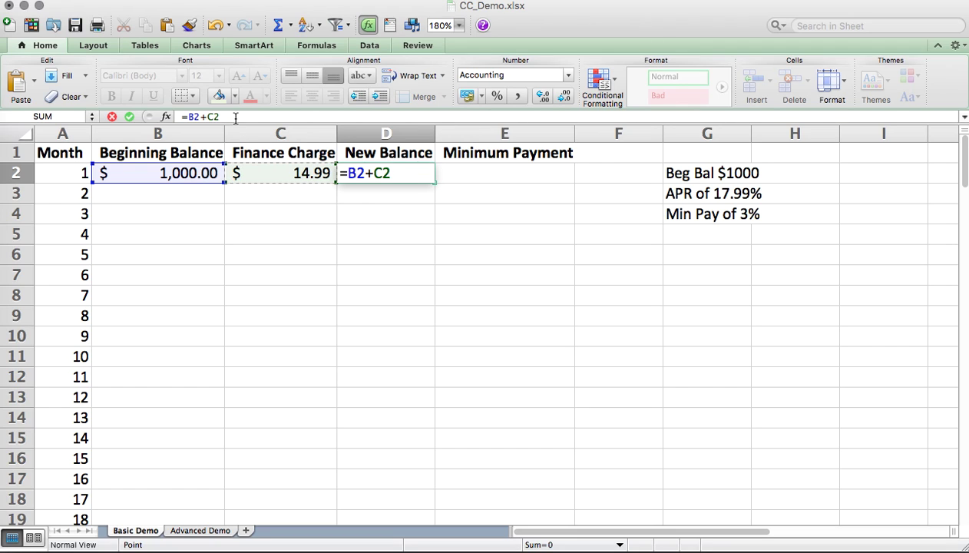
pyautogui.press('Return')
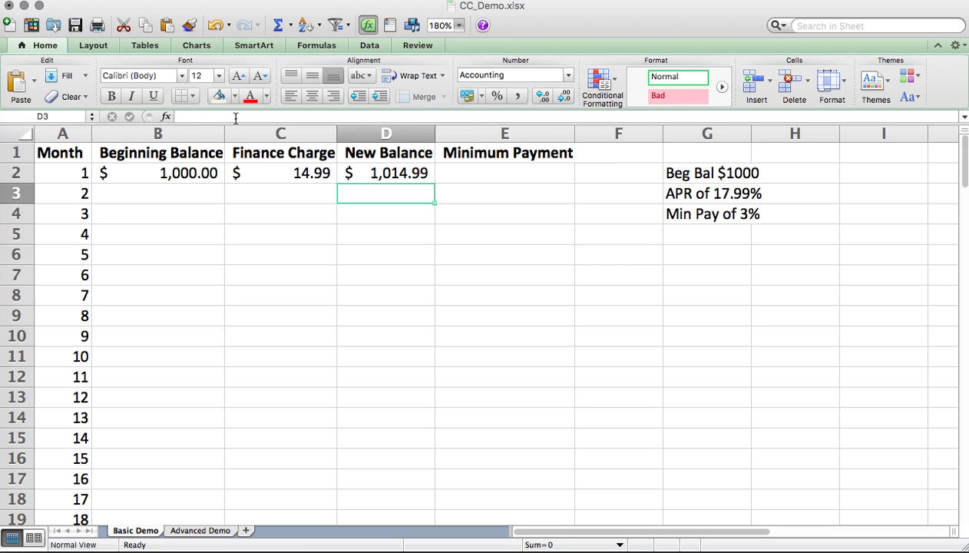
# Calculate the first month's minimum payment in E2 with the formula =D2*.03.
pyautogui.press('Up')
pyautogui.press('Right')
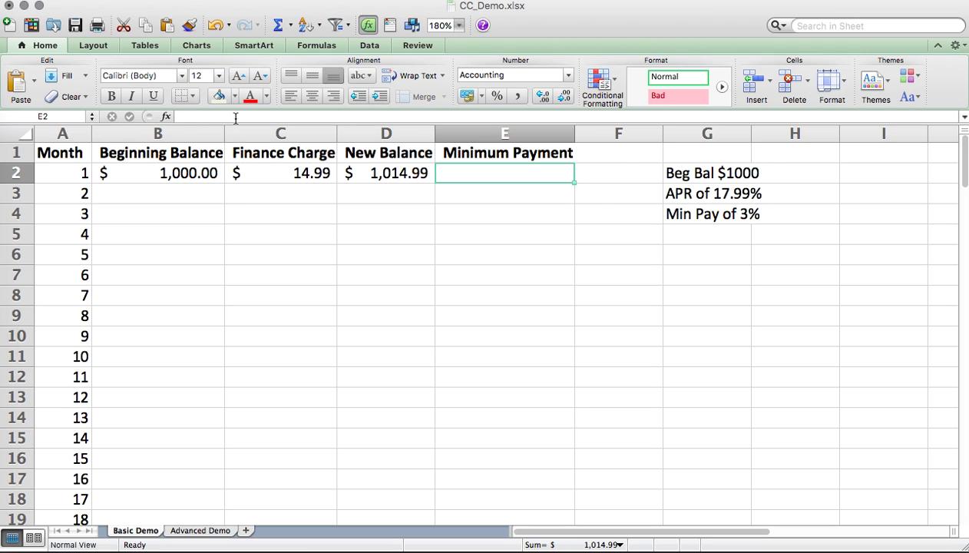
pyautogui.write('=')
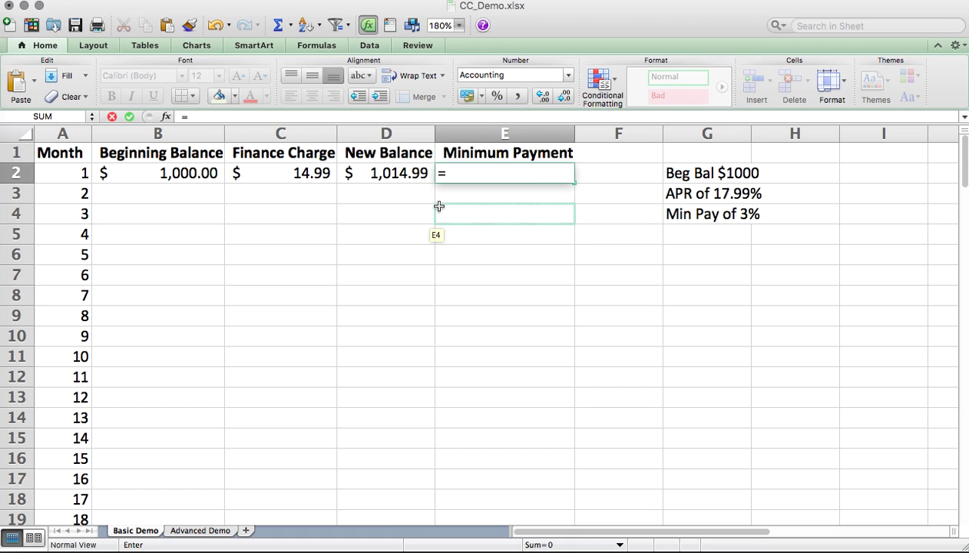
pyautogui.click(374, 172)
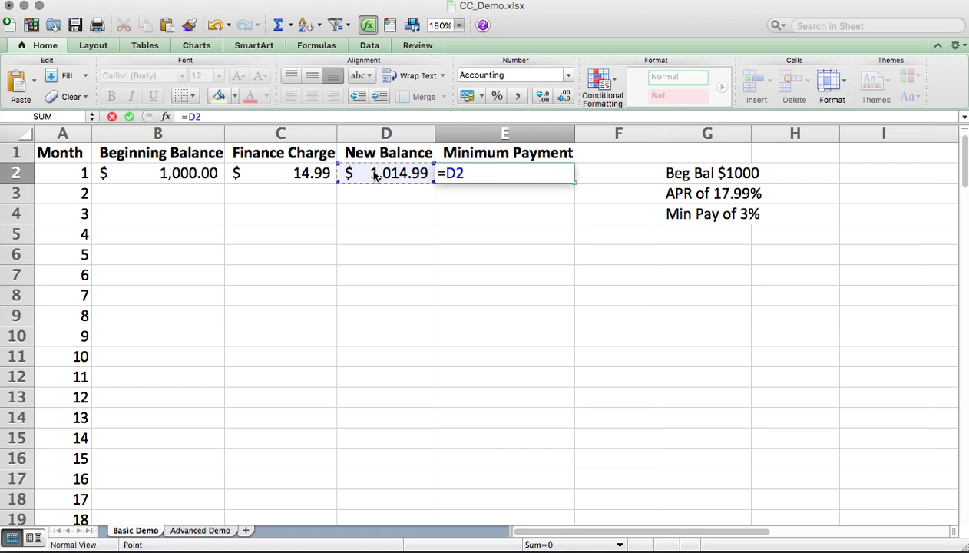
pyautogui.write('*')
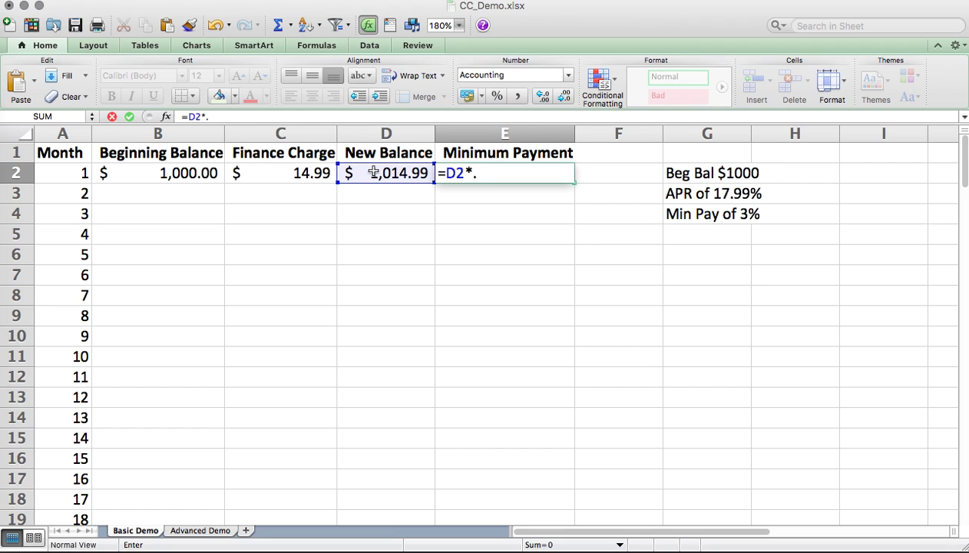
pyautogui.write('.03')
pyautogui.press('Return')
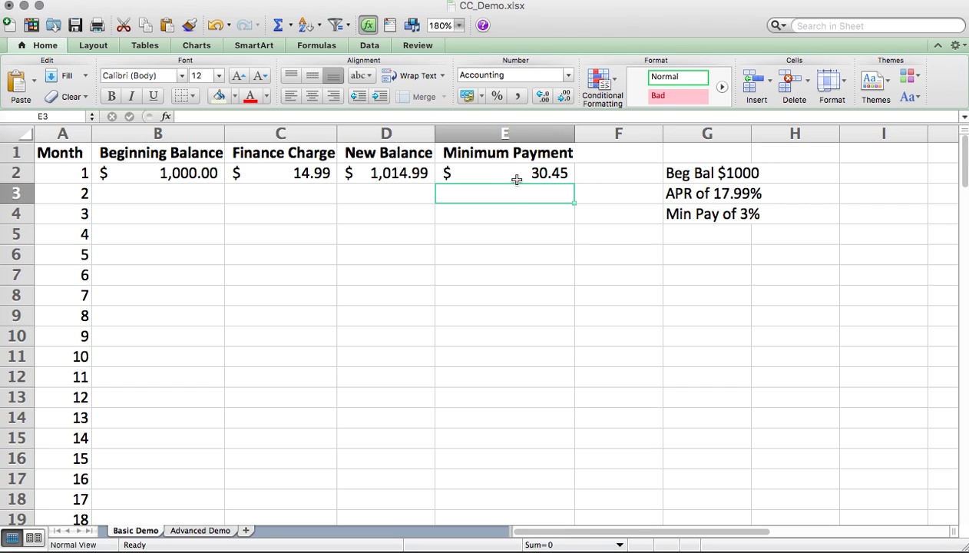
# Calculate the second month's beginning balance in B3 with the formula =D2-E2.
pyautogui.click(186, 196)
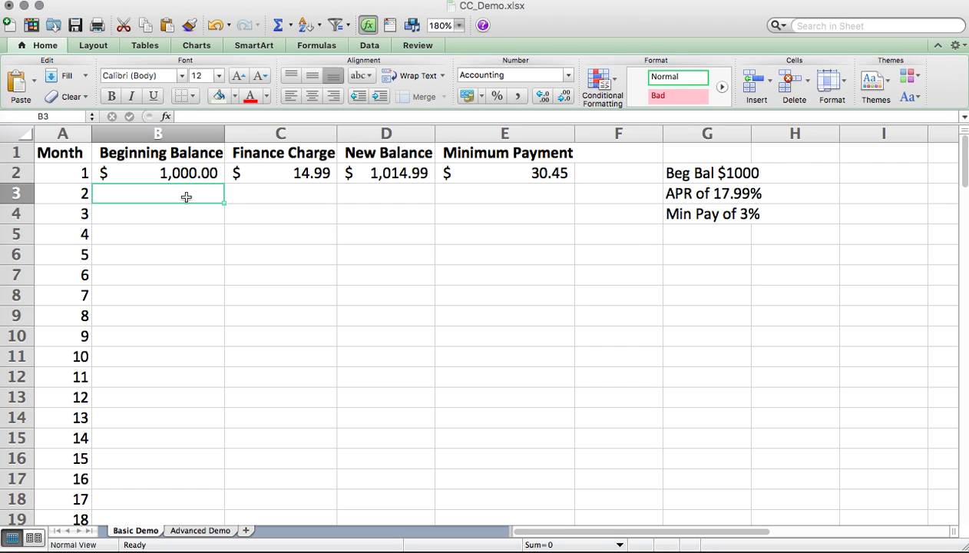
pyautogui.write('=')
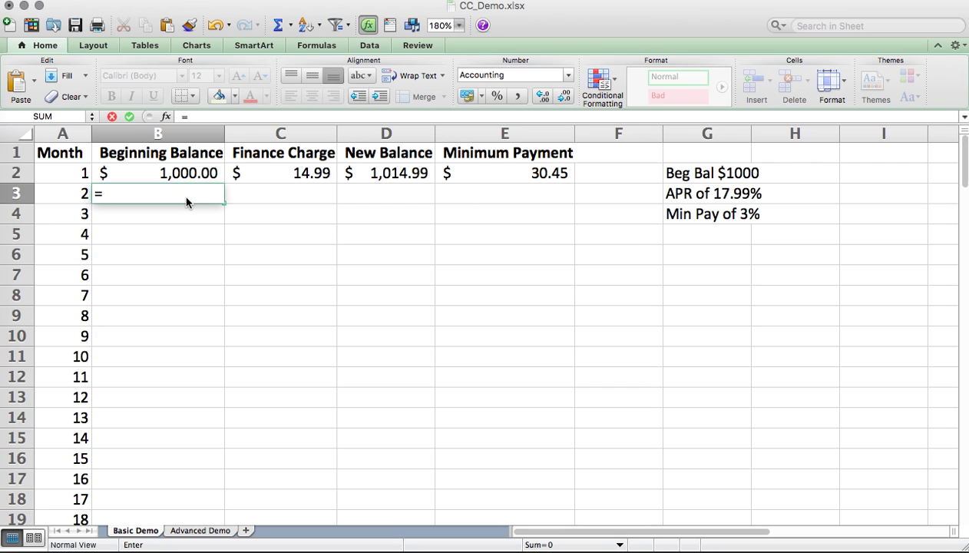
pyautogui.click(427, 176)
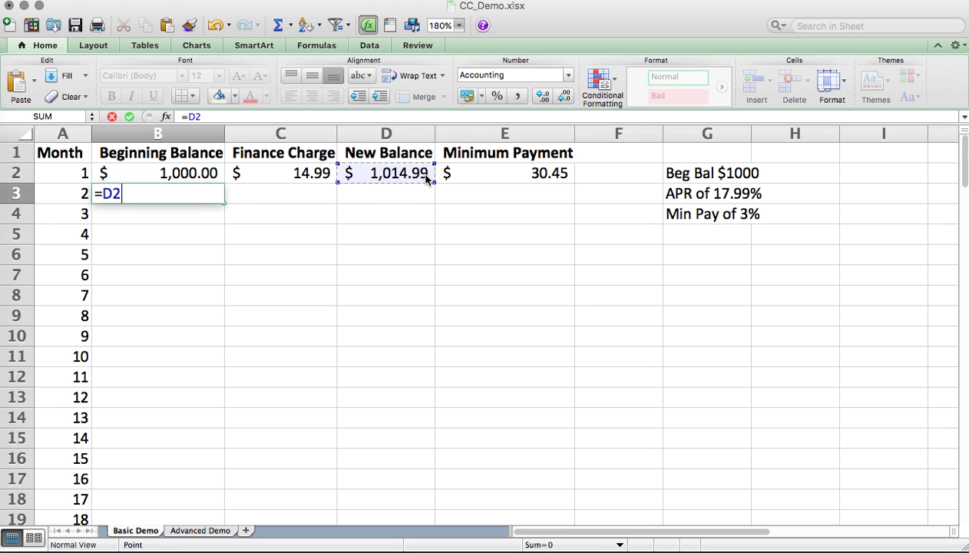
pyautogui.write('-')
pyautogui.click(550, 176)
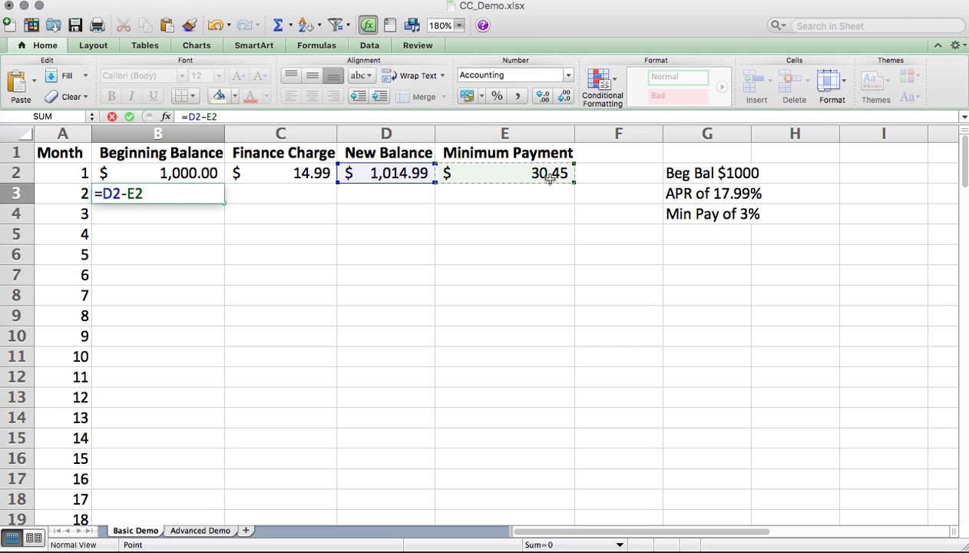
pyautogui.press('Return')
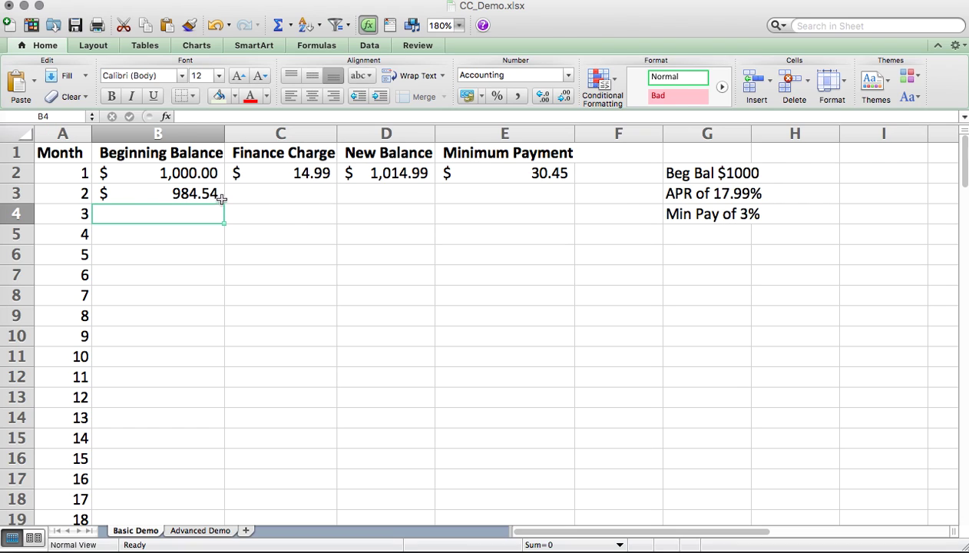
# Review the formulas behind the minimum payment, beginning balance, finance charge and new balance in E2, B3, C2 and D2.
pyautogui.click(526, 176)
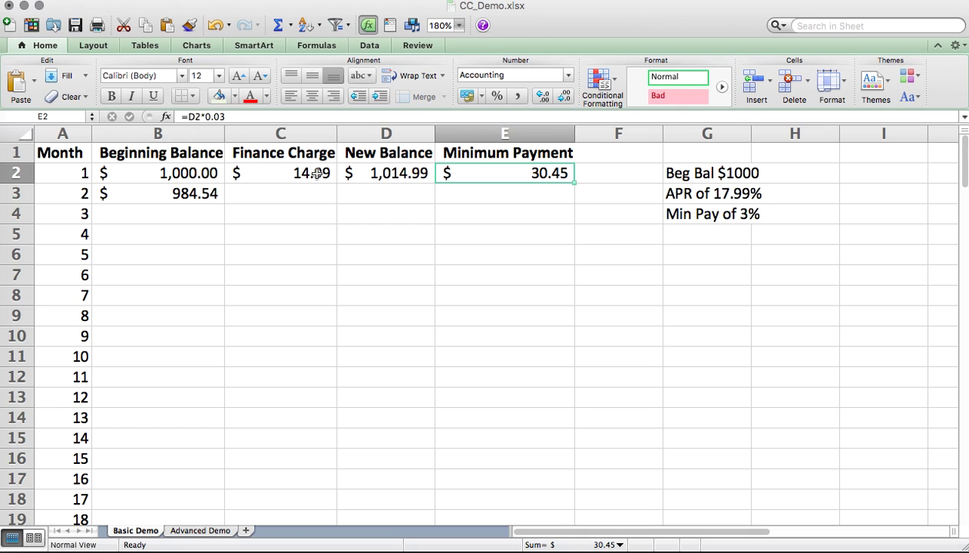
pyautogui.click(234, 201)
pyautogui.click(192, 197)
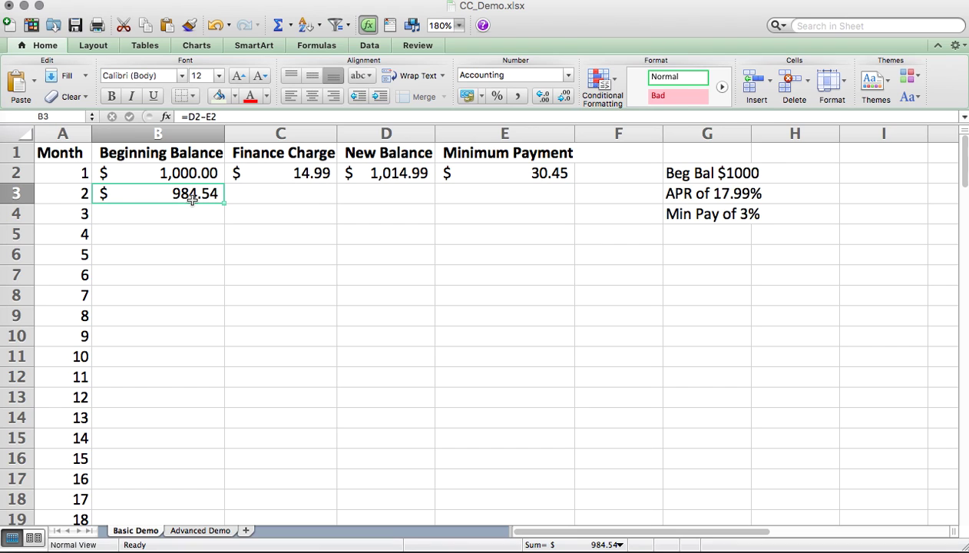
pyautogui.click(286, 175)
pyautogui.click(392, 176)
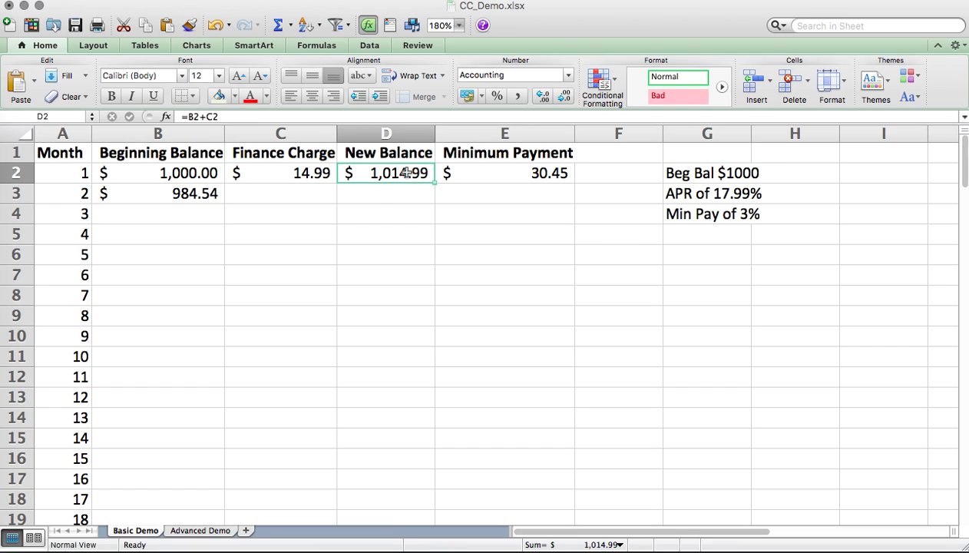
pyautogui.click(510, 180)
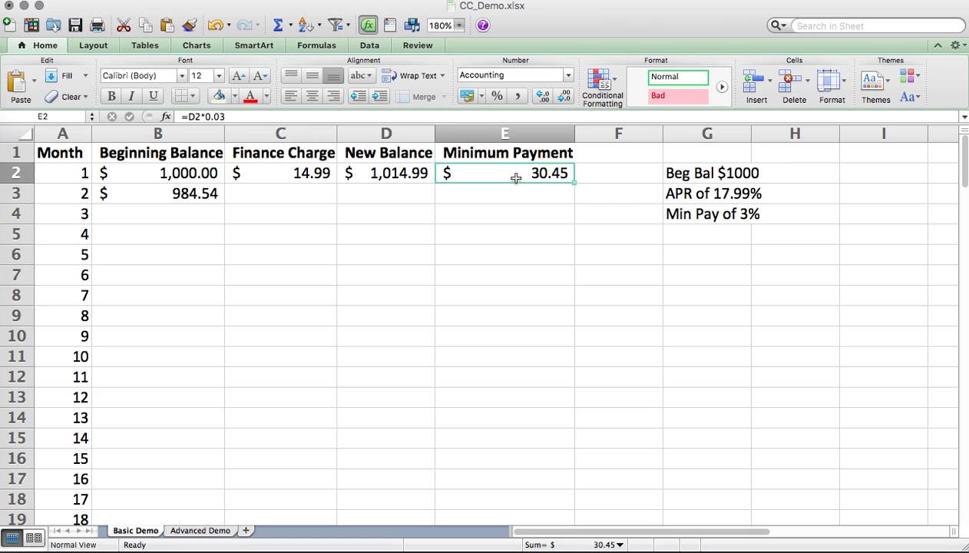
pyautogui.click(277, 196)
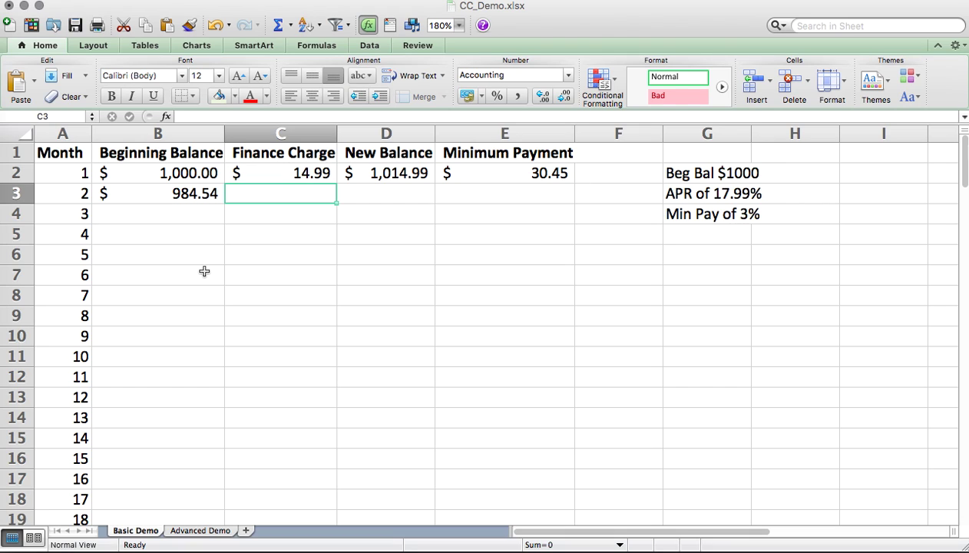
pyautogui.click(185, 194)
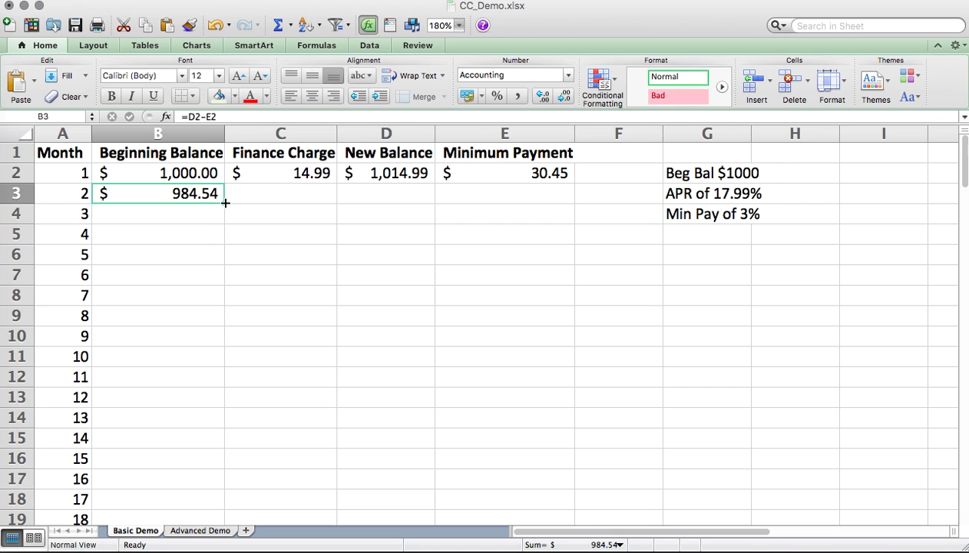
pyautogui.moveTo(225, 202); pyautogui.dragTo(220, 363)
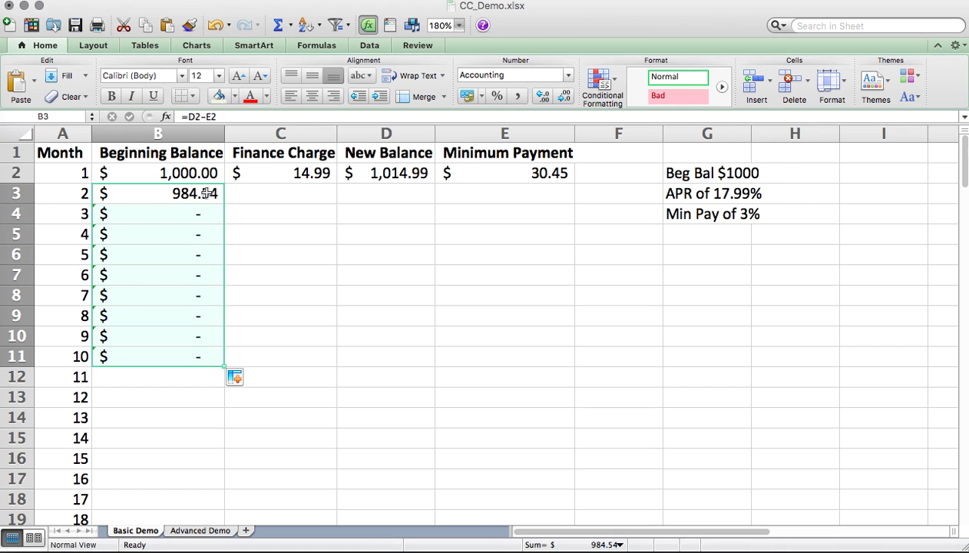
pyautogui.press('super+z')
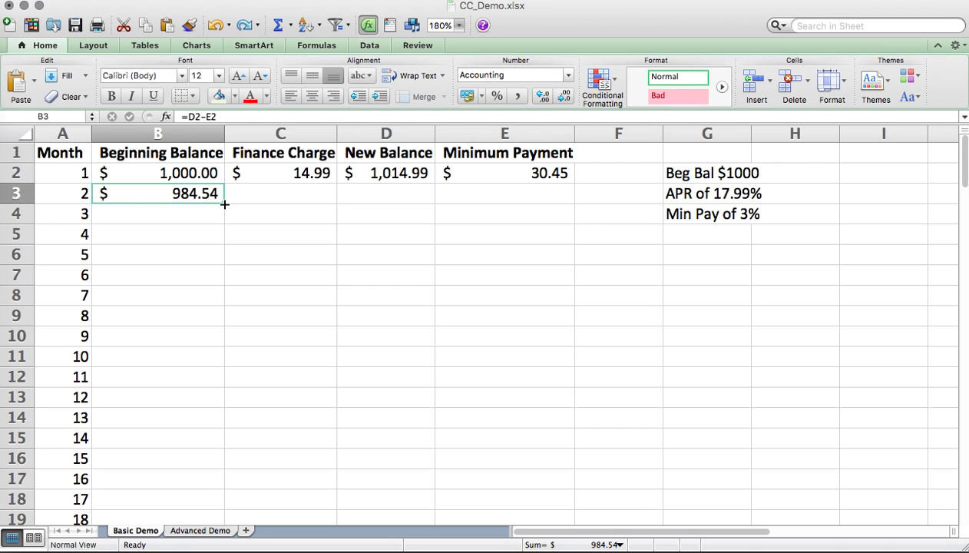
# Fill the beginning balance formula from B3 down to month 120 in B121 and check the last row.
pyautogui.doubleClick(224, 204)
pyautogui.click(281, 297)
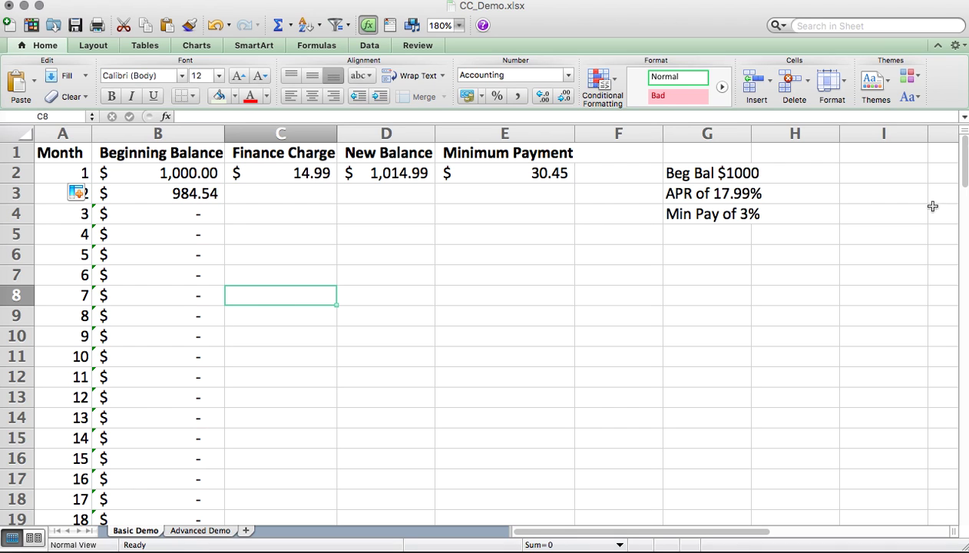
pyautogui.moveTo(962, 154); pyautogui.dragTo(945, 484)
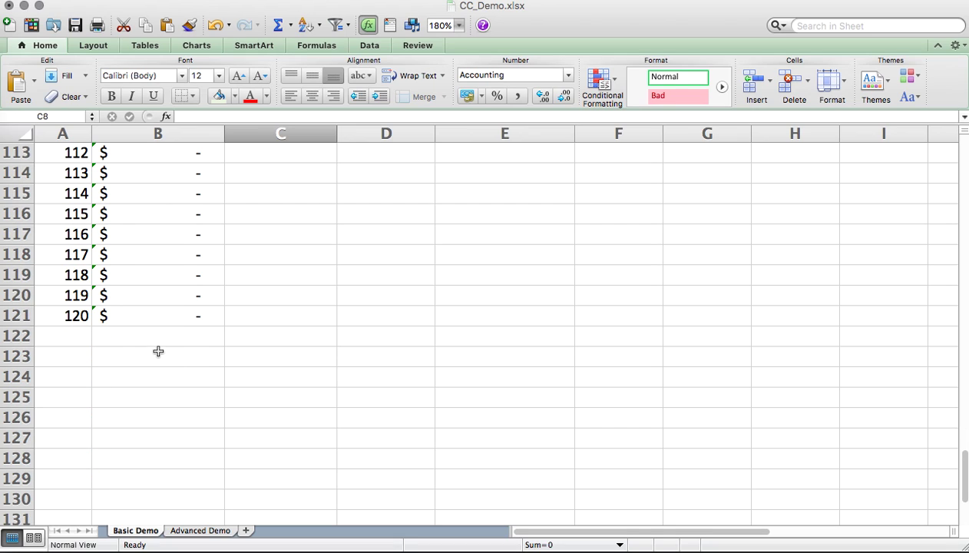
pyautogui.click(77, 315)
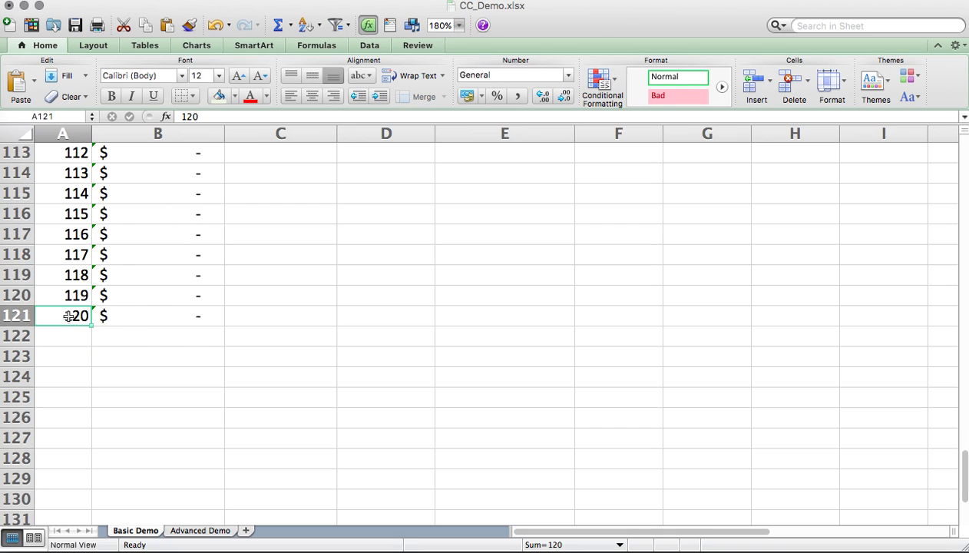
pyautogui.click(168, 323)
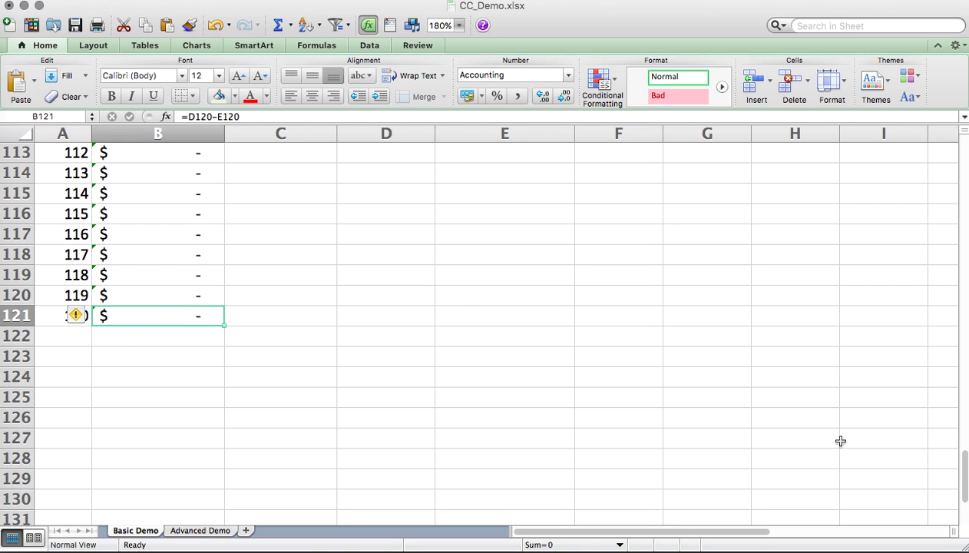
pyautogui.moveTo(955, 481); pyautogui.dragTo(937, 162)
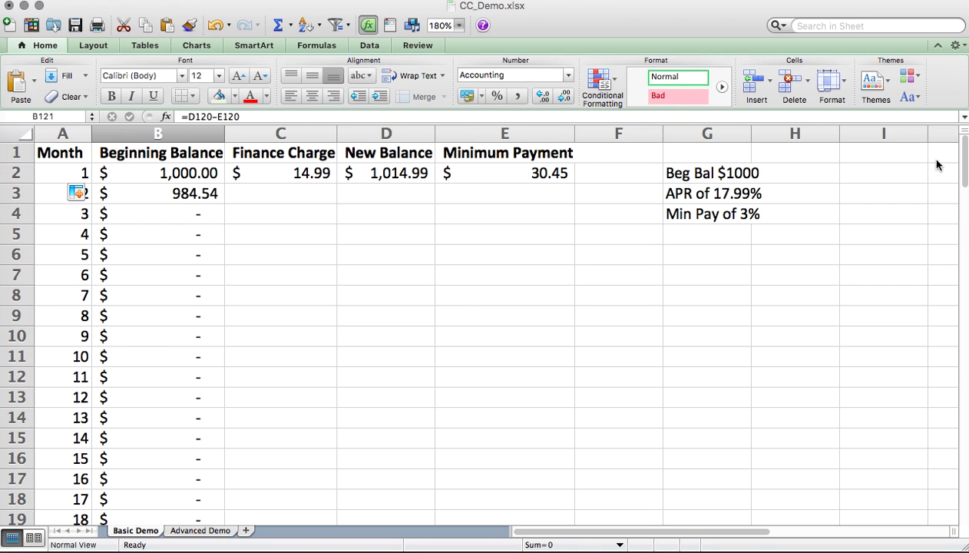
# Inspect the beginning balance formula in B4 and the cells it references.
pyautogui.click(191, 214)
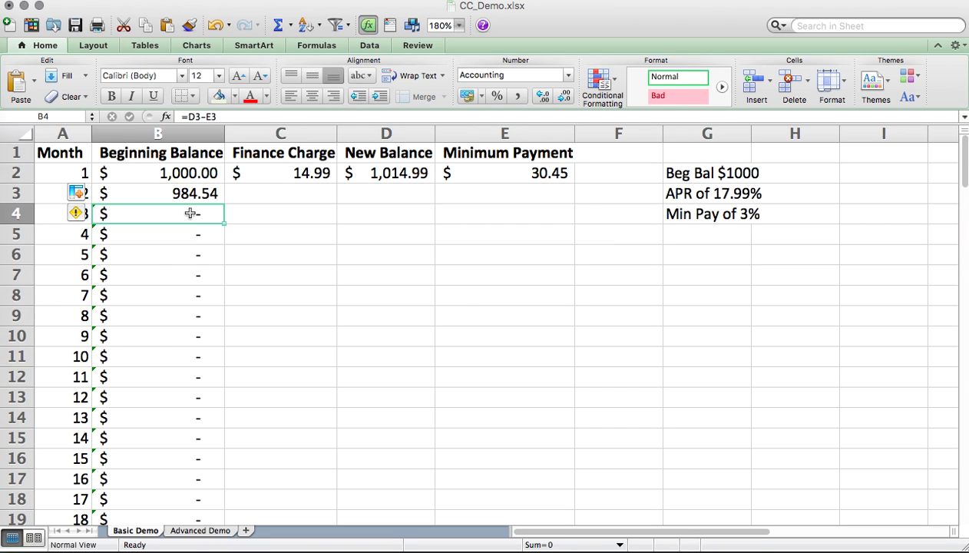
pyautogui.click(224, 116)
pyautogui.write('=D3-E3')
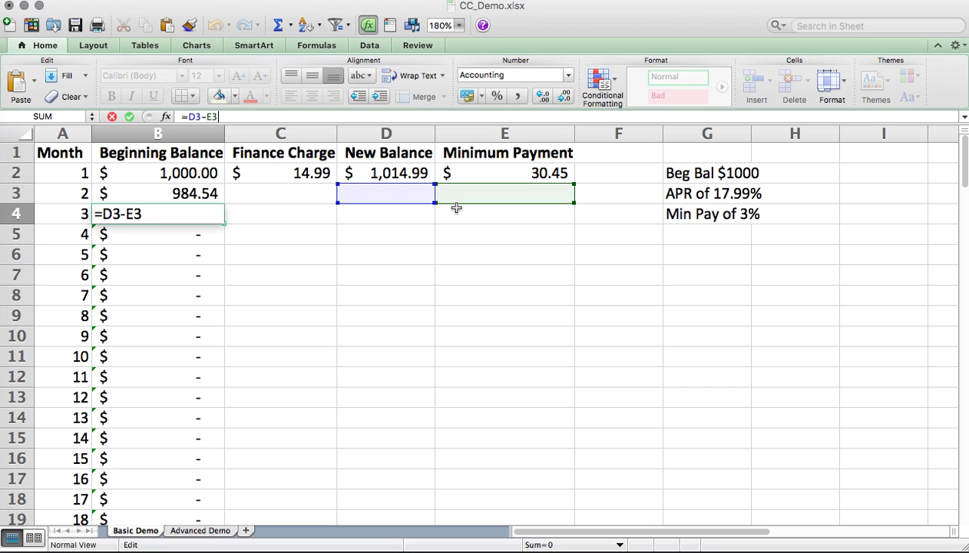
pyautogui.press('Return')
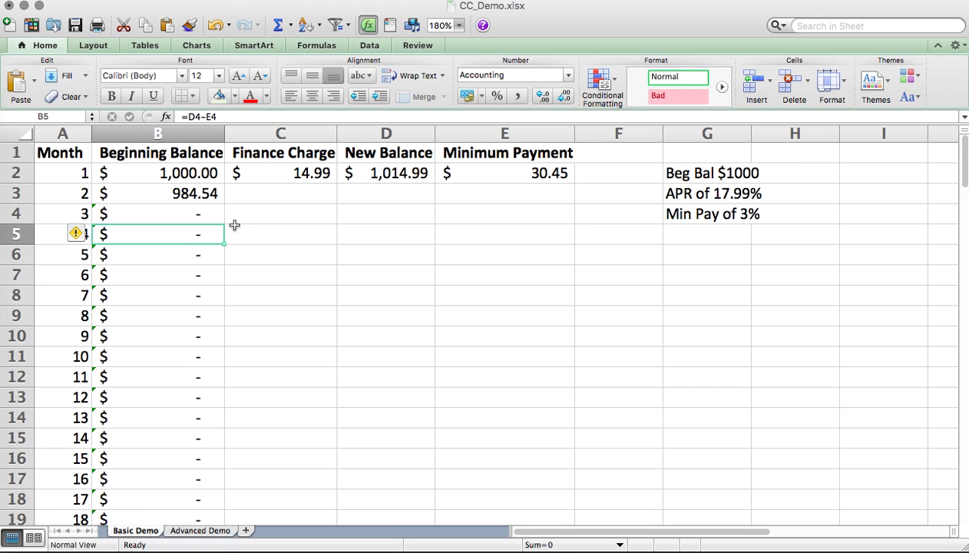
# Fill the finance charge formula in C2 and the new balance formula in D2 down through all the months.
pyautogui.click(322, 177)
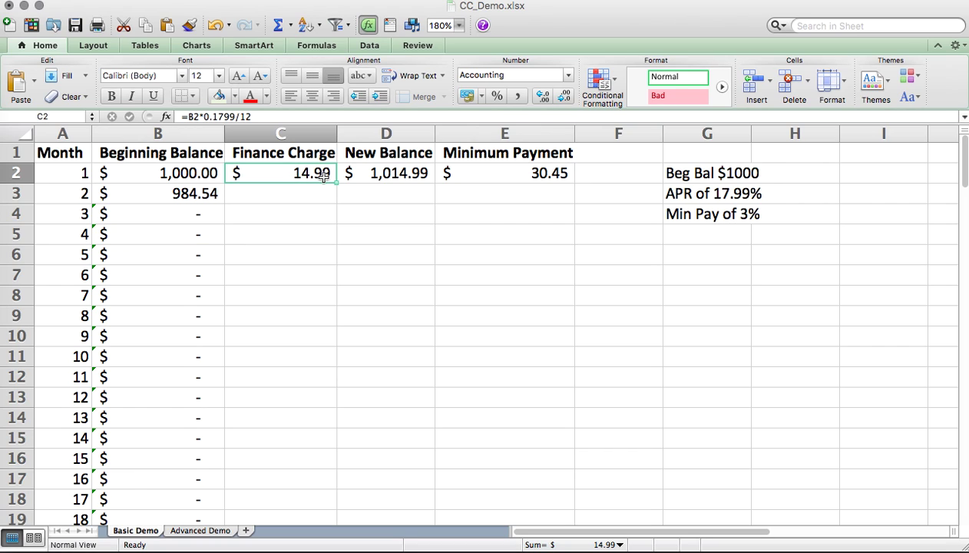
pyautogui.click(273, 116)
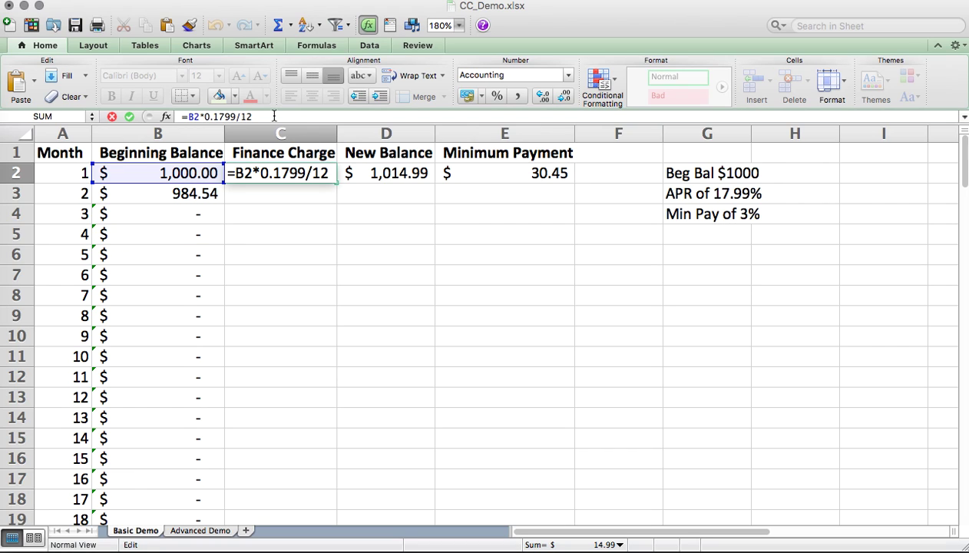
pyautogui.press('Return')
pyautogui.click(328, 171)
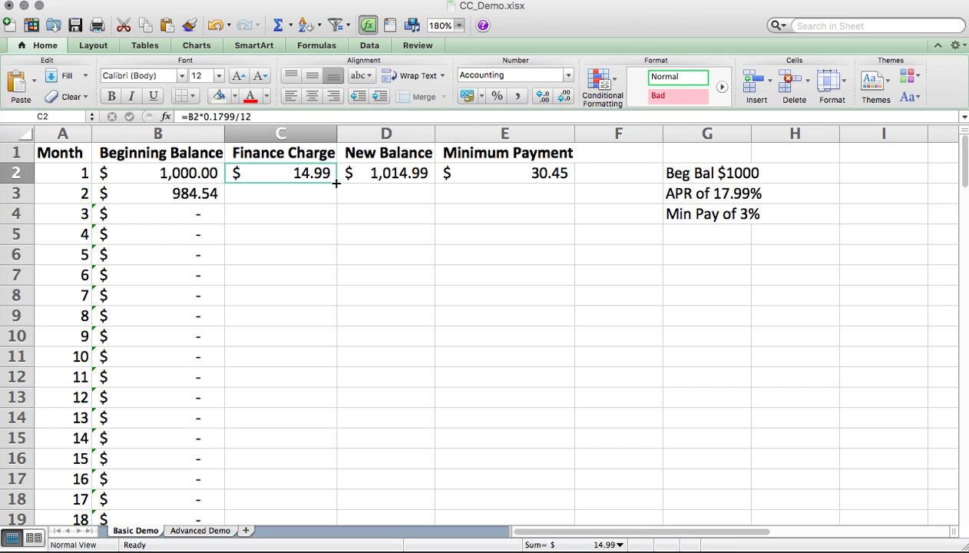
pyautogui.doubleClick(336, 183)
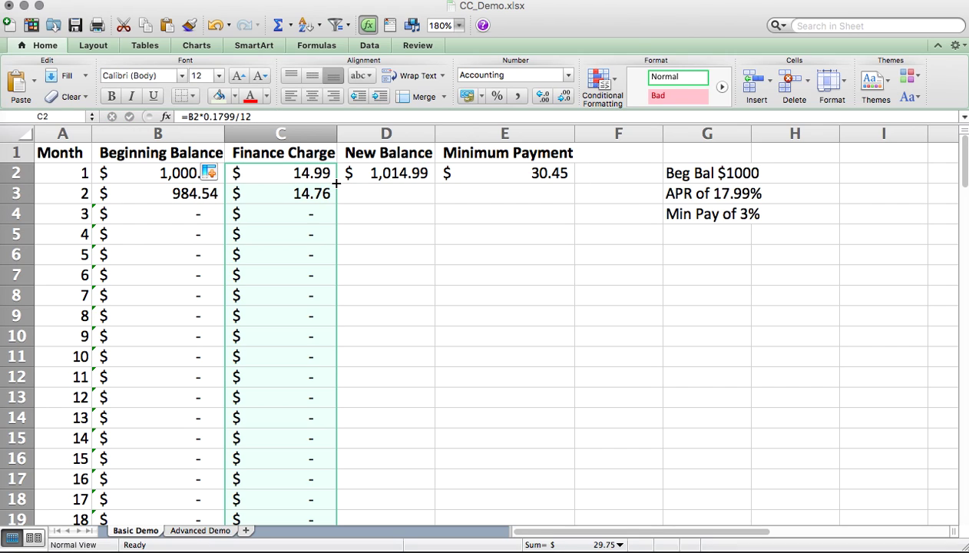
pyautogui.click(391, 175)
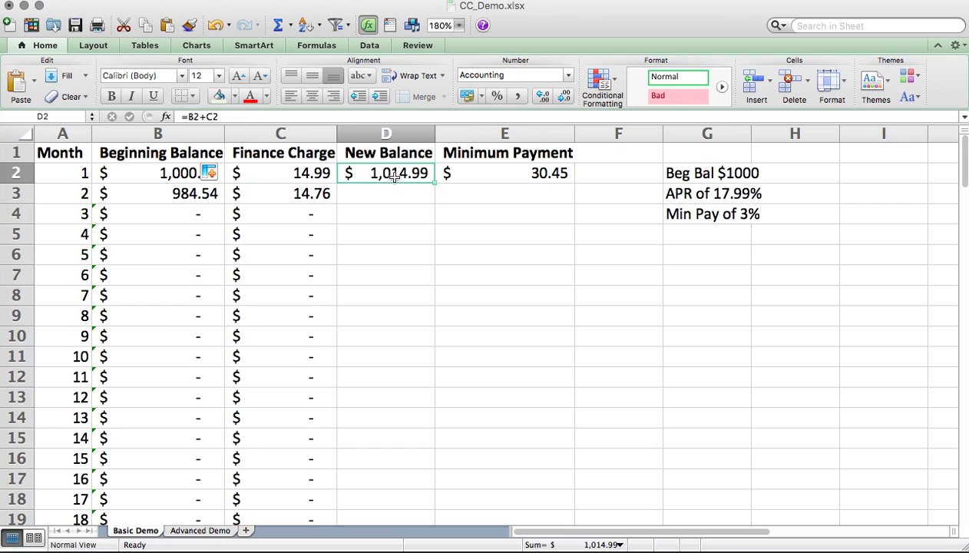
pyautogui.doubleClick(435, 184)
# Fill the minimum payment formula from E2 down through all the months and autofit the width of column E.
pyautogui.click(498, 173)
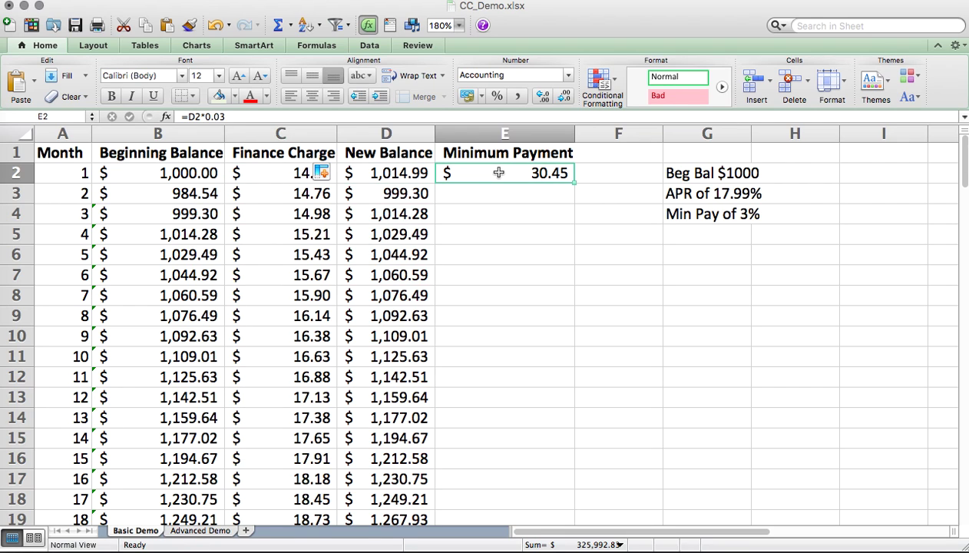
pyautogui.doubleClick(574, 183)
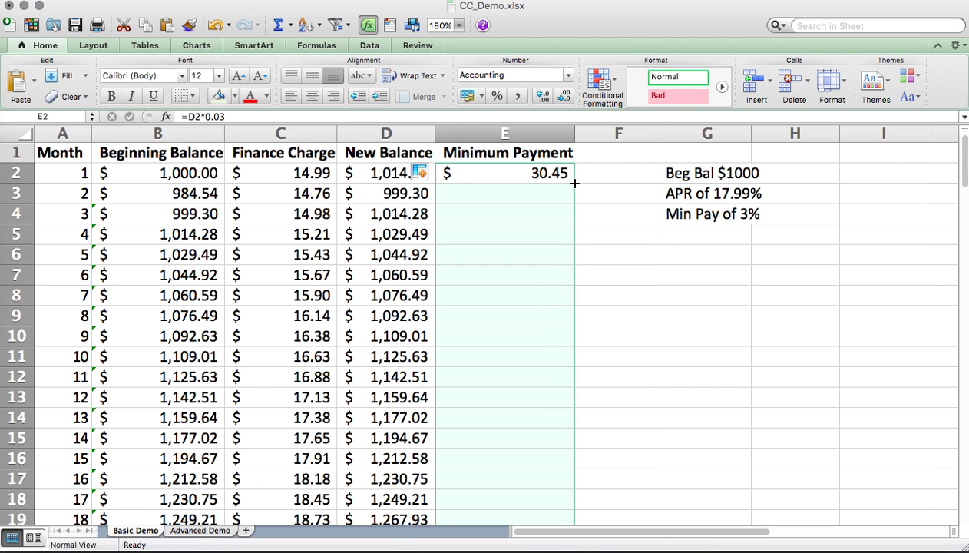
pyautogui.click(523, 269)
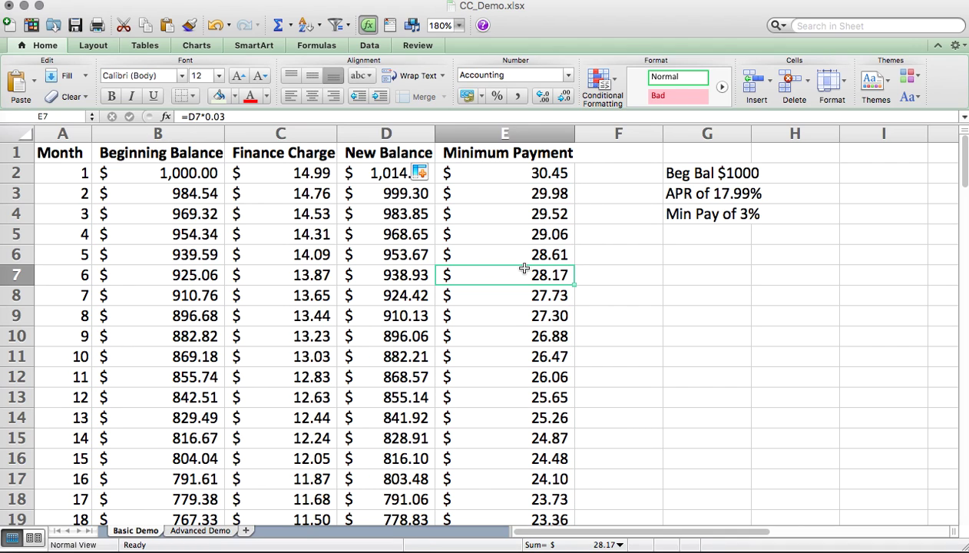
pyautogui.doubleClick(574, 133)
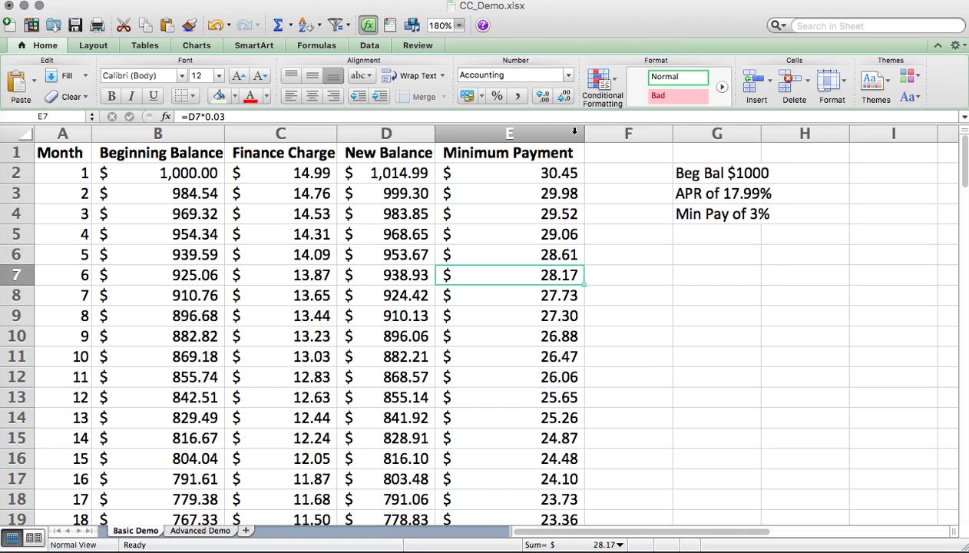
# Add the heading Total Amount Paid in F1 and autofit the width of column F.
pyautogui.click(530, 192)
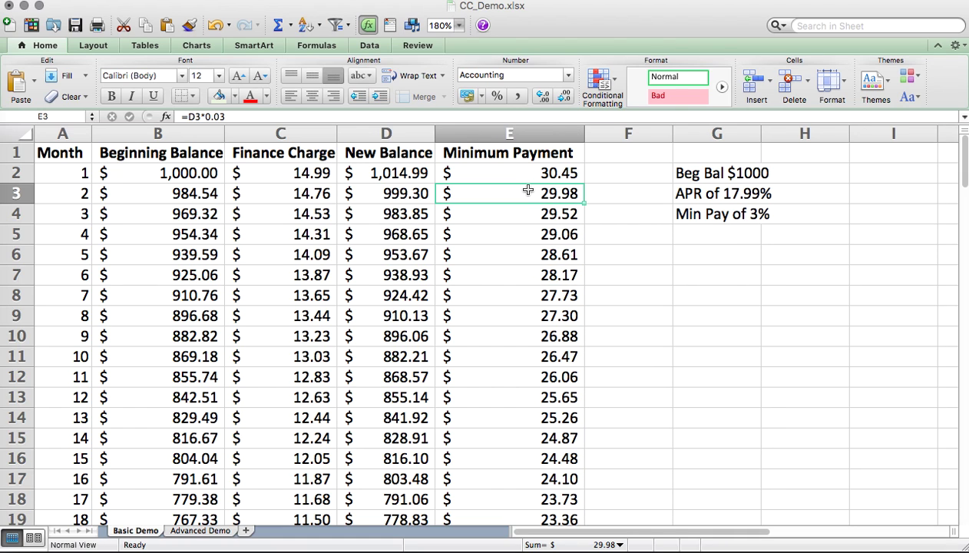
pyautogui.moveTo(952, 150); pyautogui.dragTo(893, 134)
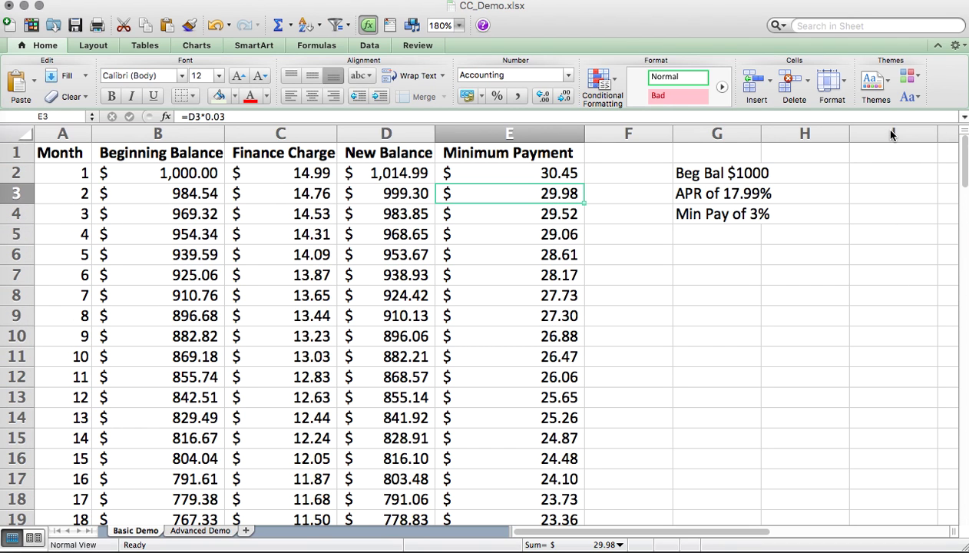
pyautogui.click(624, 151)
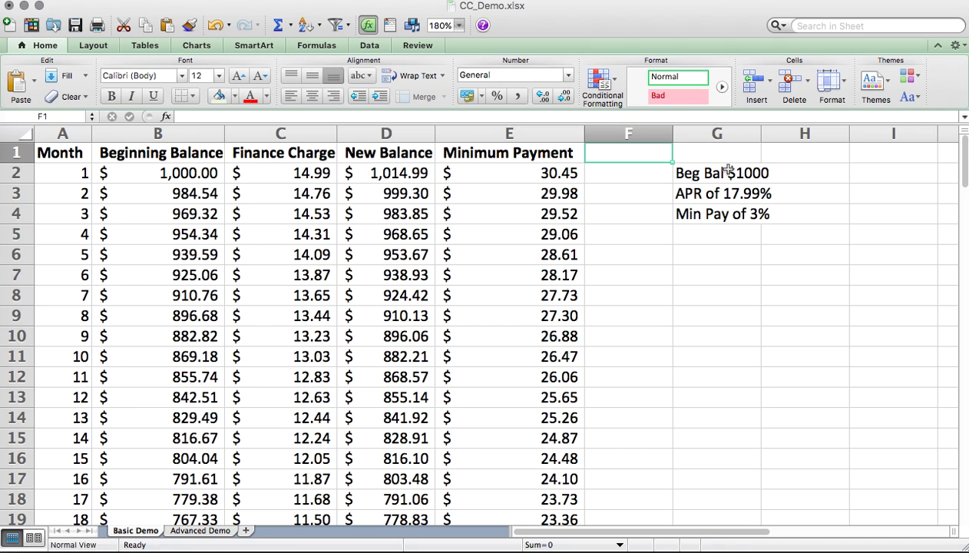
pyautogui.write('Total Amount')
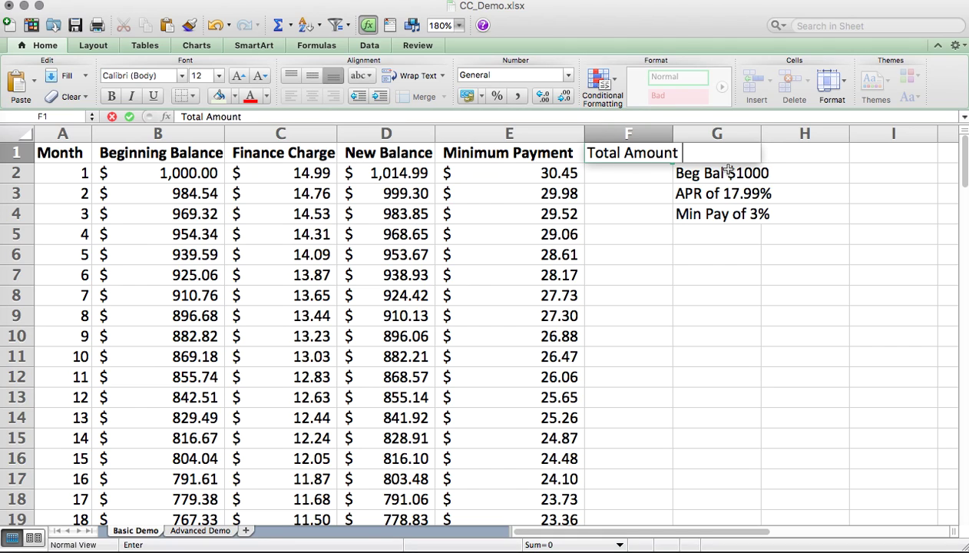
pyautogui.write(' Paid')
pyautogui.press('Return')
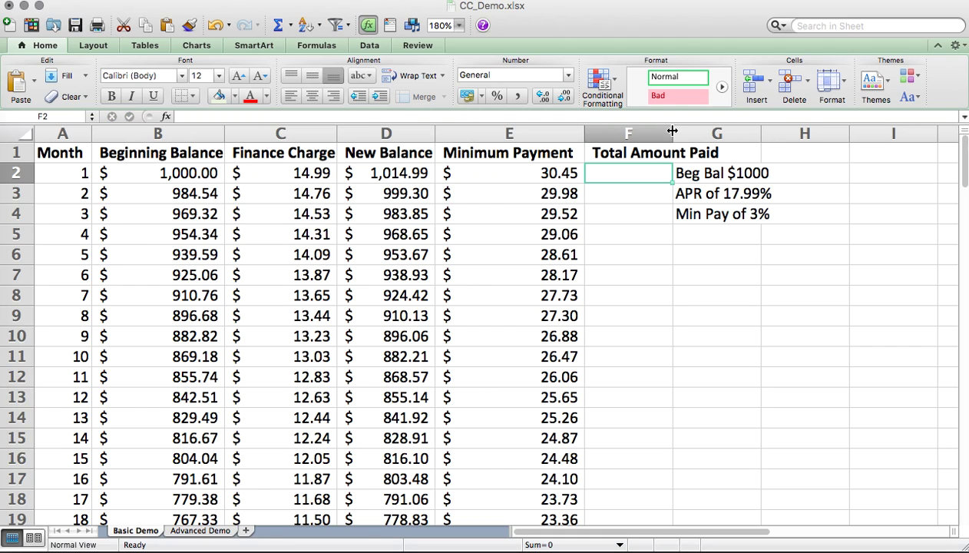
pyautogui.doubleClick(672, 131)
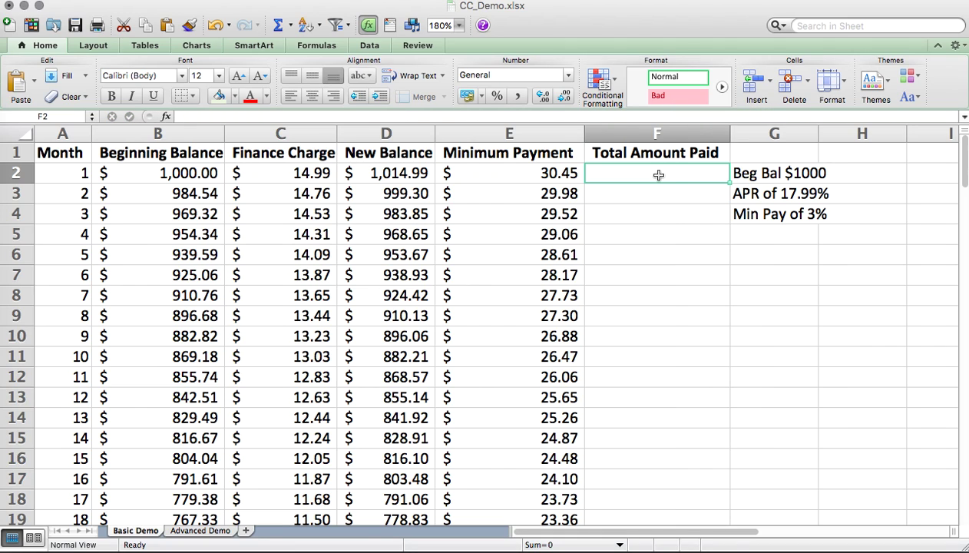
# Enter the first month's total amount paid in F2 with the formula =E2.
pyautogui.write('=')
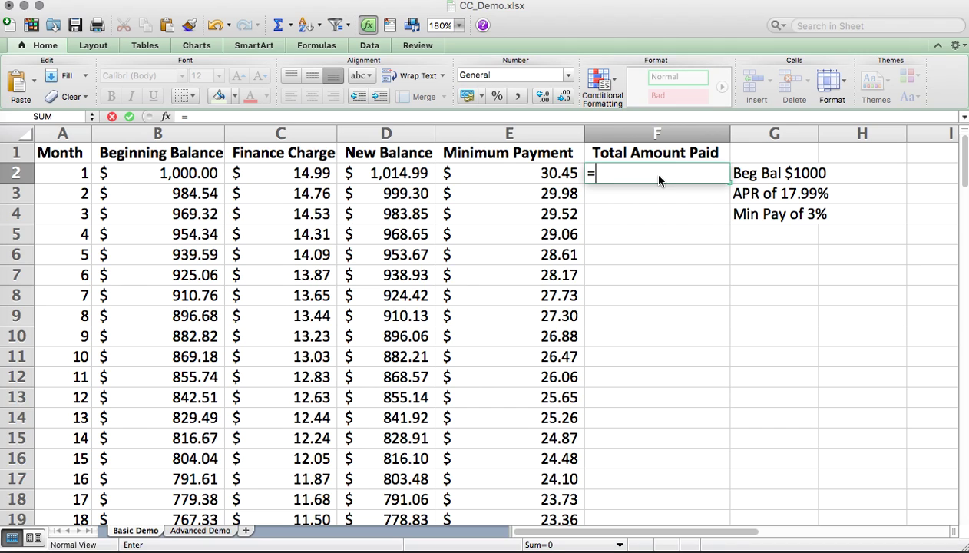
pyautogui.press('Left')
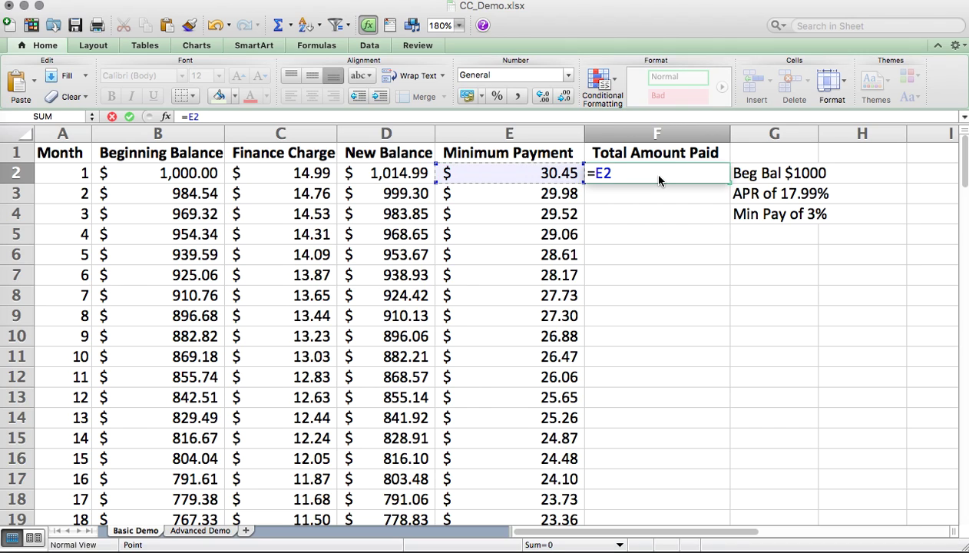
pyautogui.press('Return')
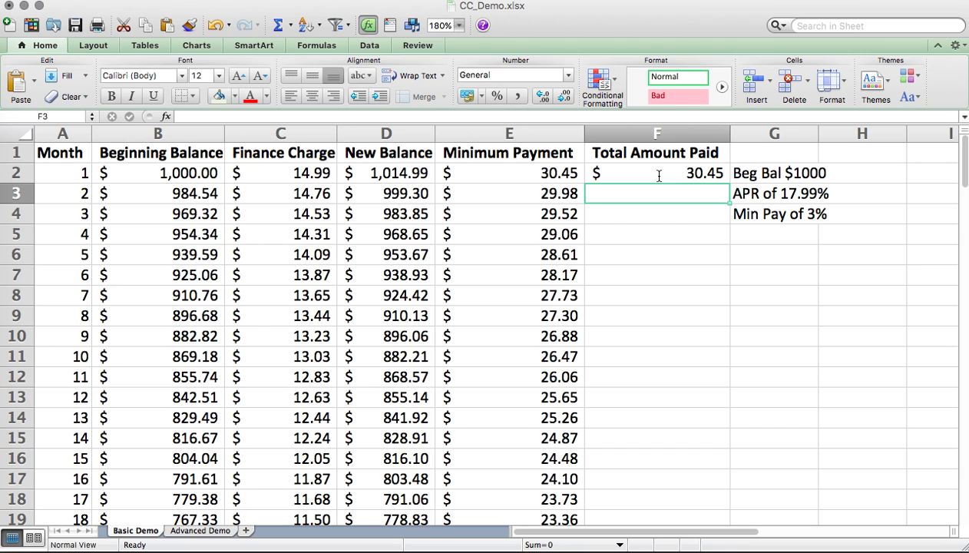
# Enter the running total formula =E3+F2 in F3 and fill it down through all the months.
pyautogui.write('=')
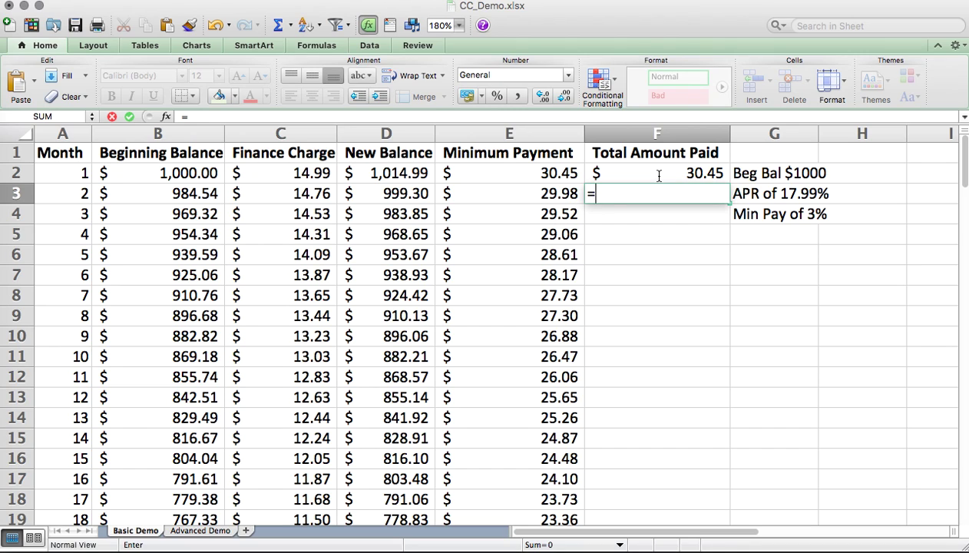
pyautogui.press('Left')
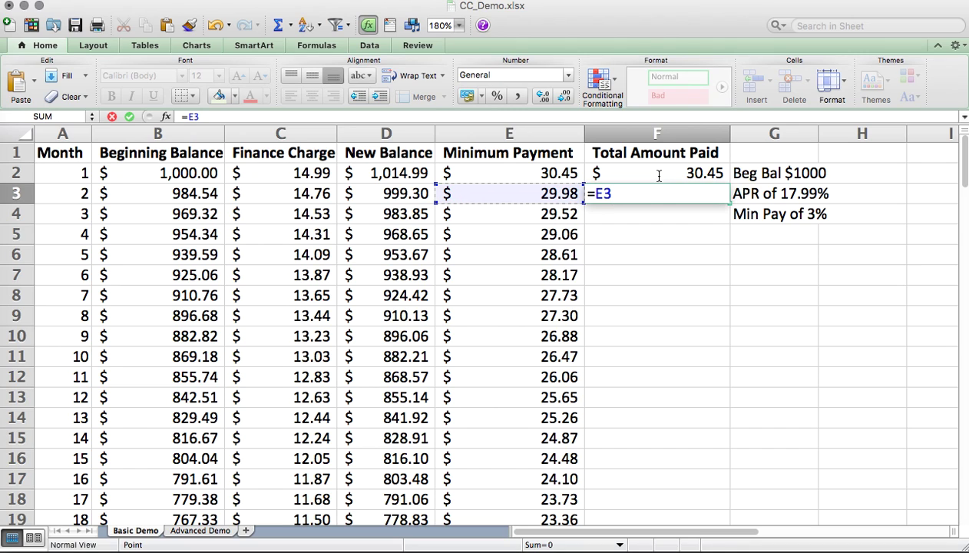
pyautogui.write('+')
pyautogui.click(658, 175)
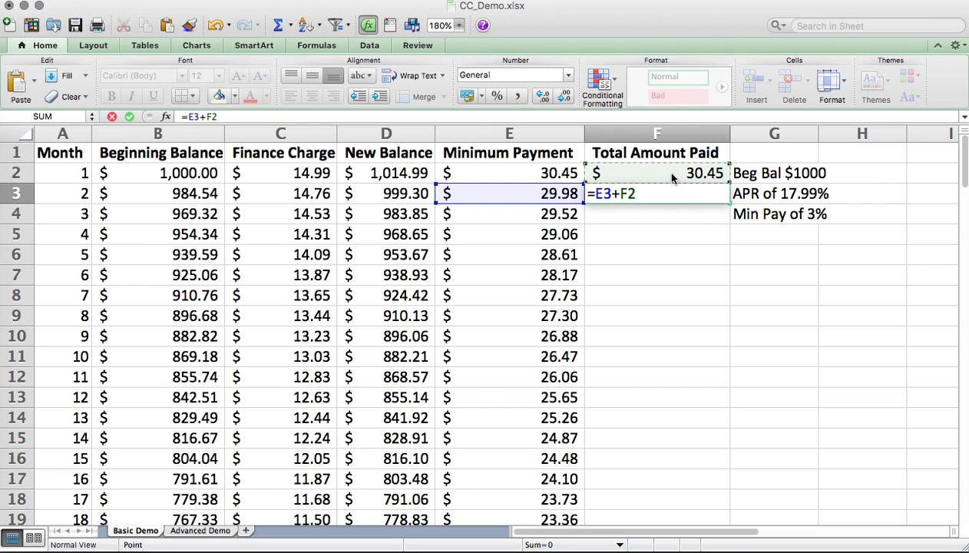
pyautogui.press('Return')
pyautogui.click(695, 193)
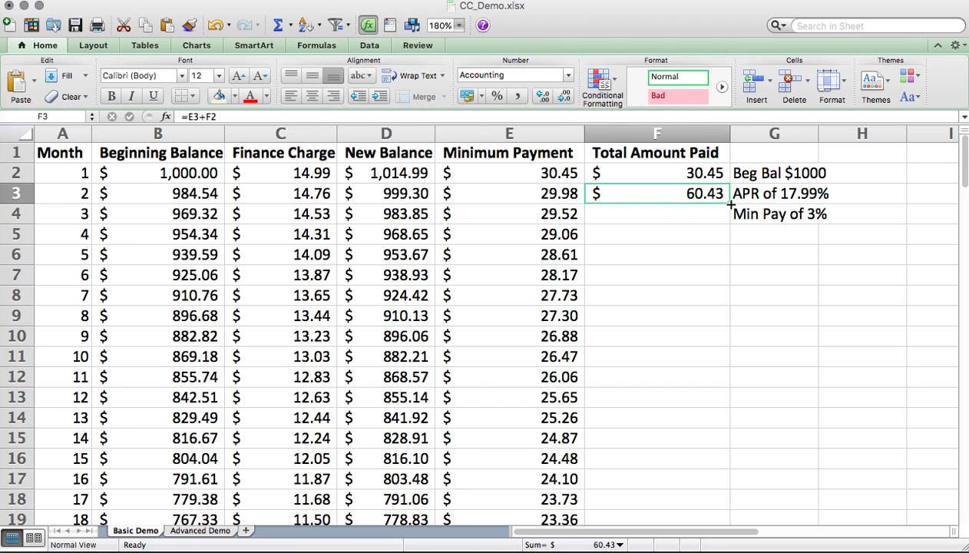
pyautogui.doubleClick(730, 204)
pyautogui.click(698, 269)
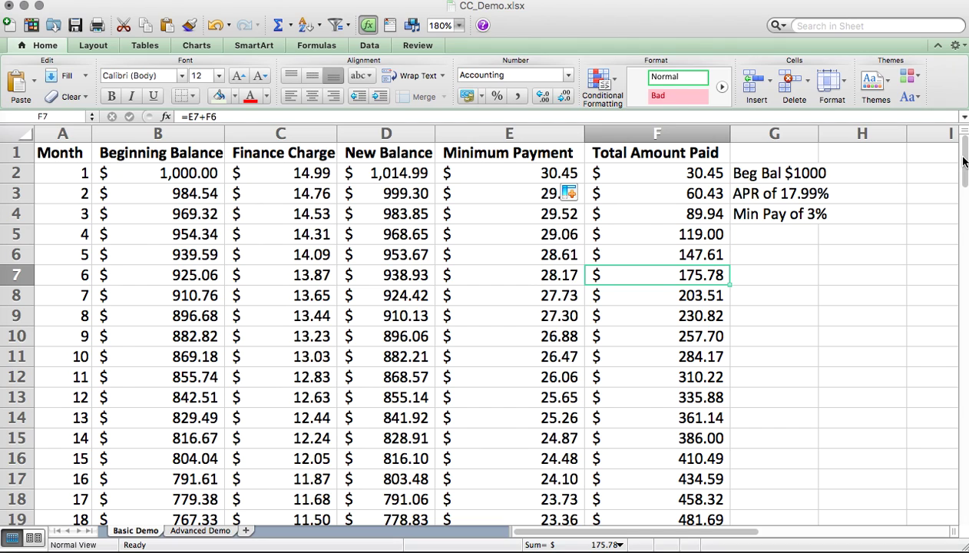
# Find the month in which the total amount paid passes $1000 and inspect that month's beginning balance.
pyautogui.moveTo(964, 161); pyautogui.dragTo(960, 254)
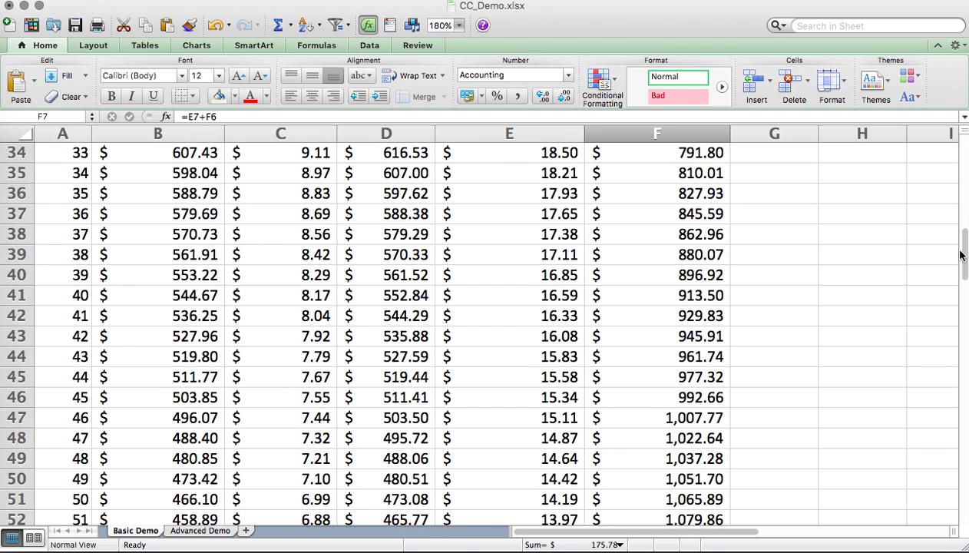
pyautogui.click(682, 417)
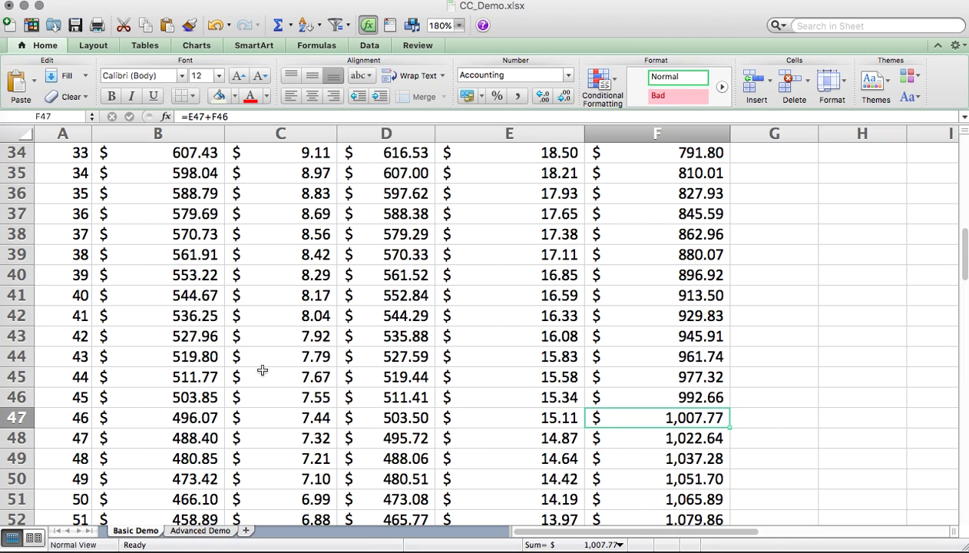
pyautogui.click(199, 409)
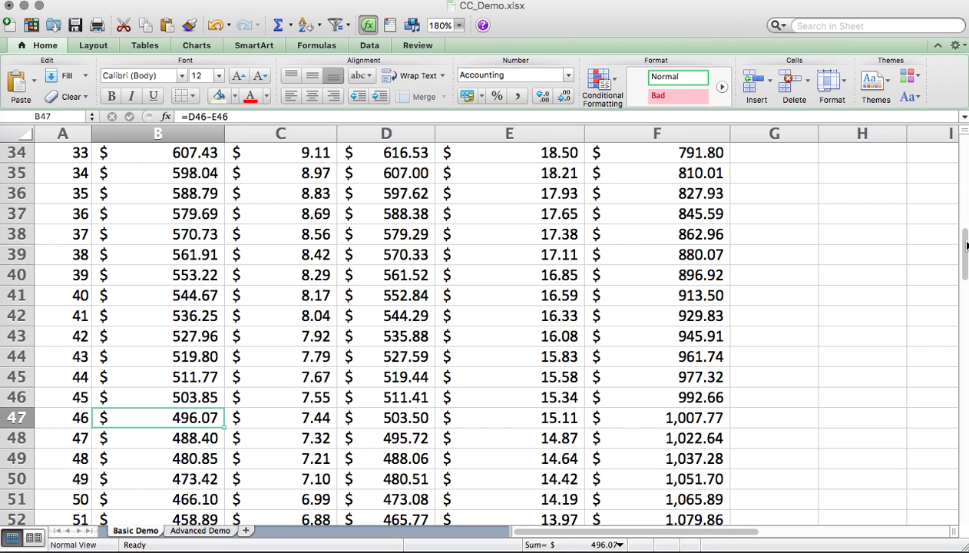
pyautogui.moveTo(966, 246); pyautogui.dragTo(960, 134)
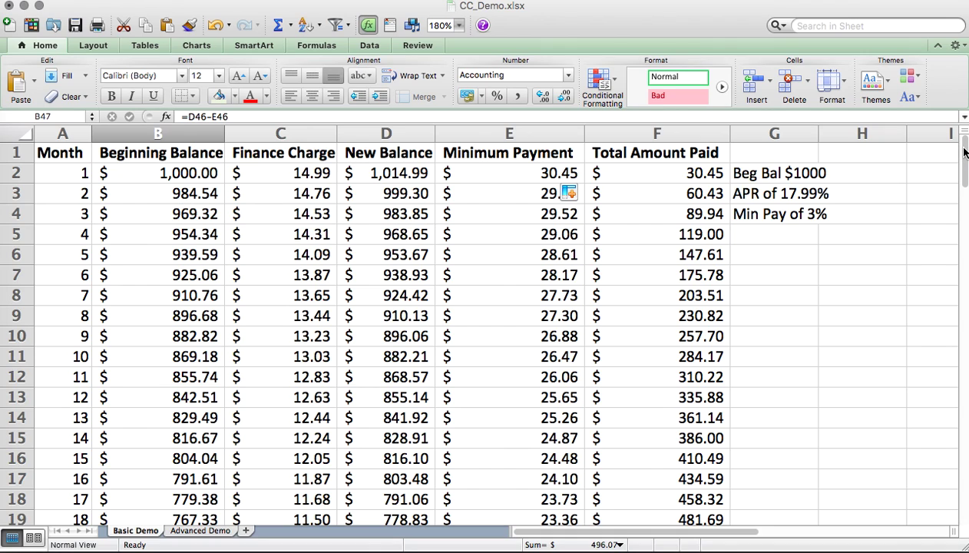
# Inspect the finance charge formulas in C2 and C3 and check the sum of the first twelve finance charges in C2:C13.
pyautogui.click(322, 172)
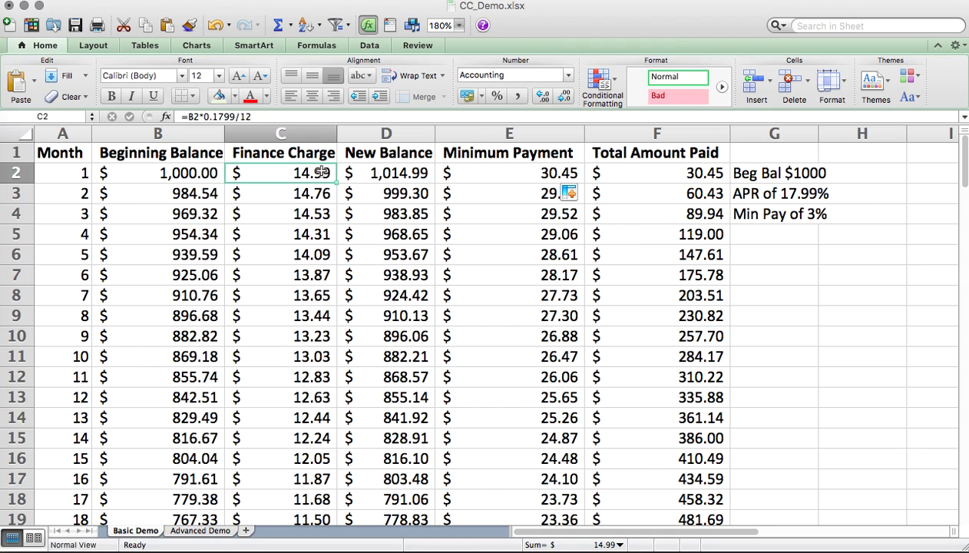
pyautogui.click(327, 194)
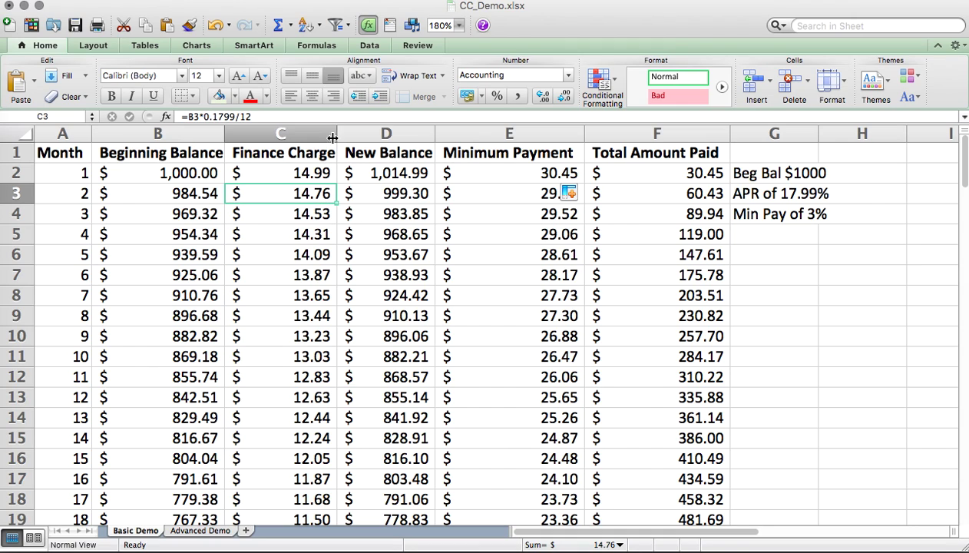
pyautogui.moveTo(322, 171); pyautogui.dragTo(320, 395)
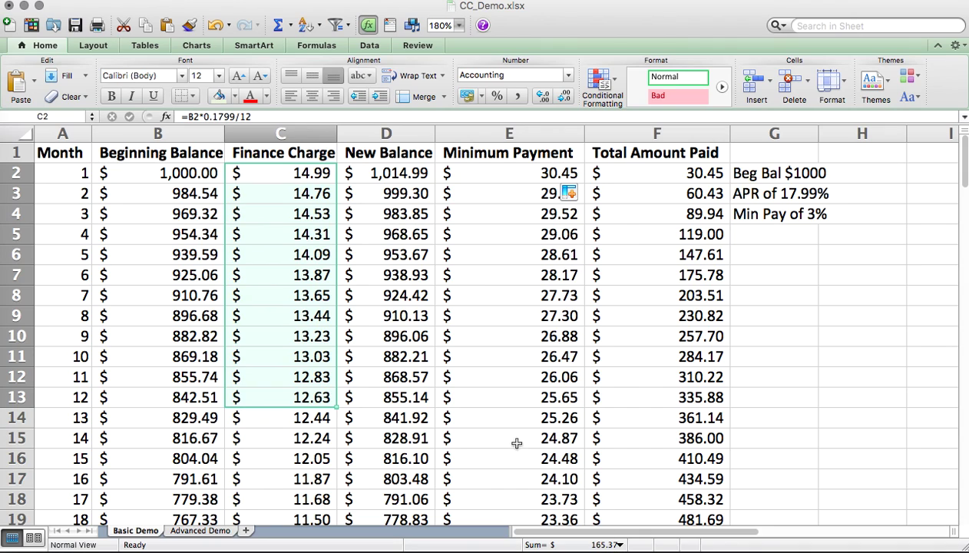
pyautogui.click(413, 401)
# Examine the beginning balance and total amount paid for month 120 in row 121, and return to A1.
pyautogui.scroll(-1, 963, 216)
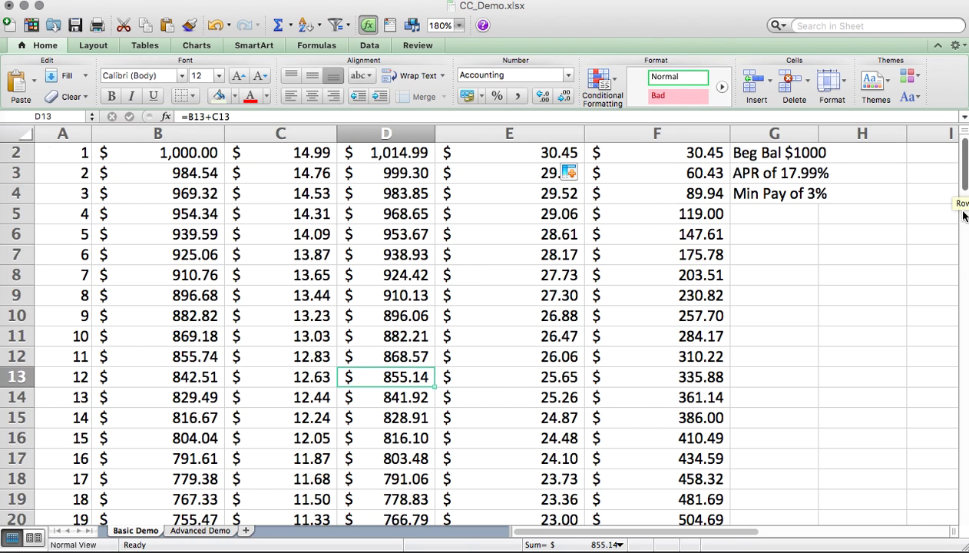
pyautogui.moveTo(963, 216); pyautogui.dragTo(960, 476)
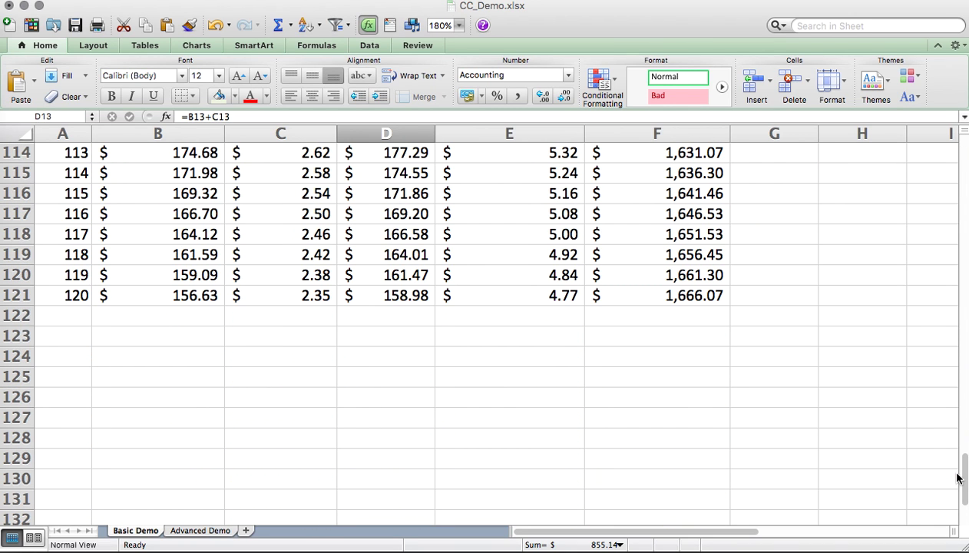
pyautogui.click(181, 298)
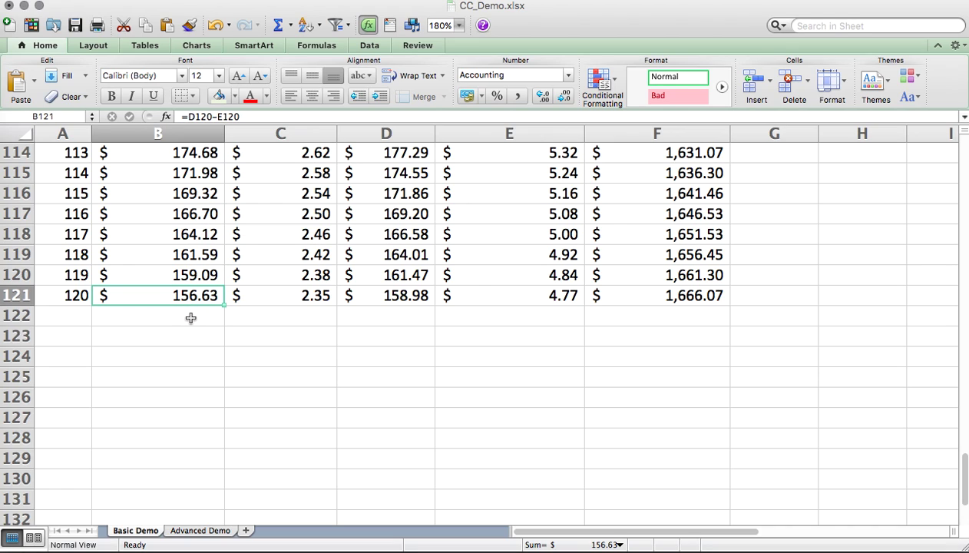
pyautogui.click(696, 301)
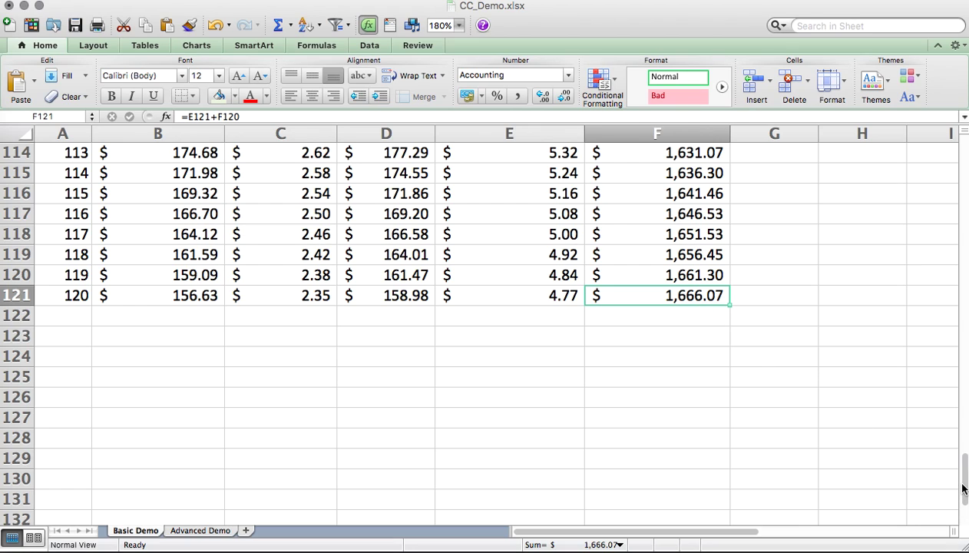
pyautogui.moveTo(963, 488); pyautogui.dragTo(953, 133)
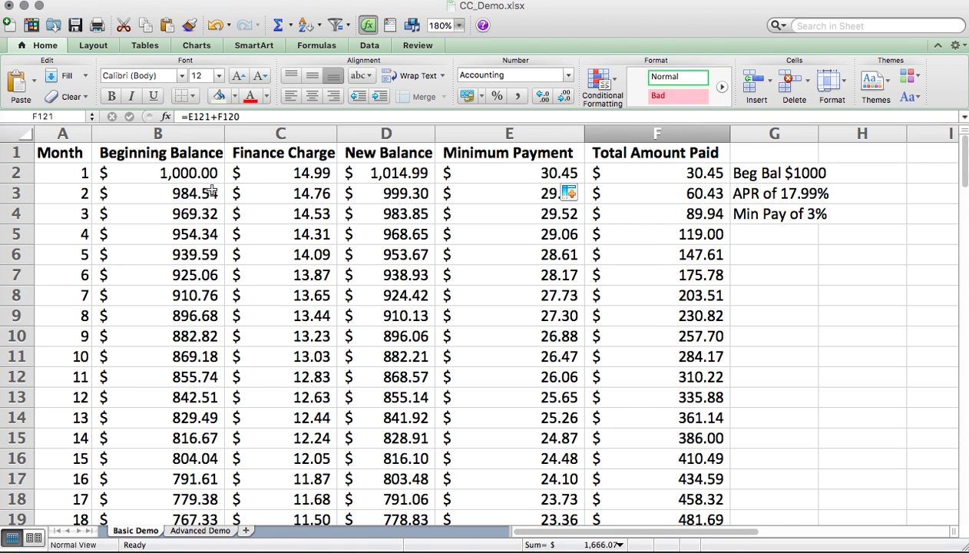
pyautogui.click(66, 161)
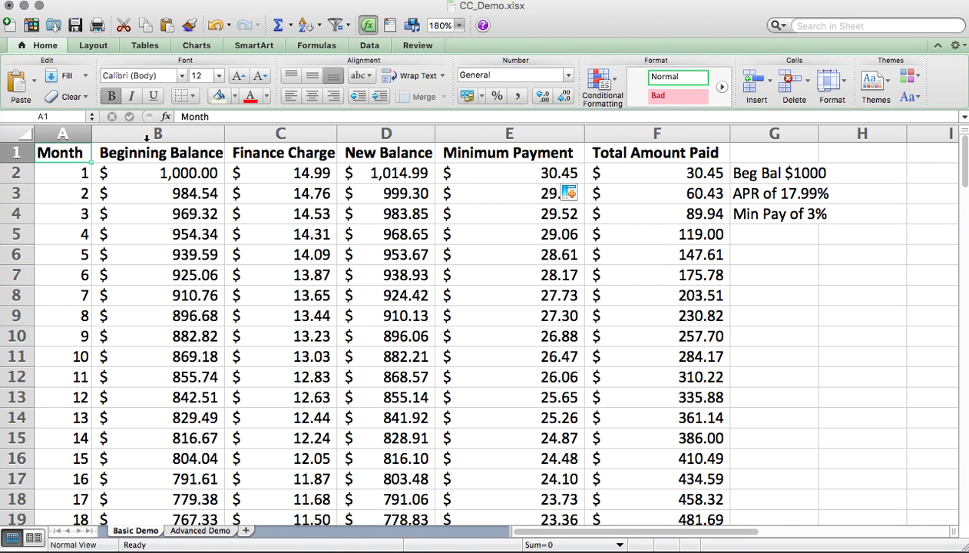